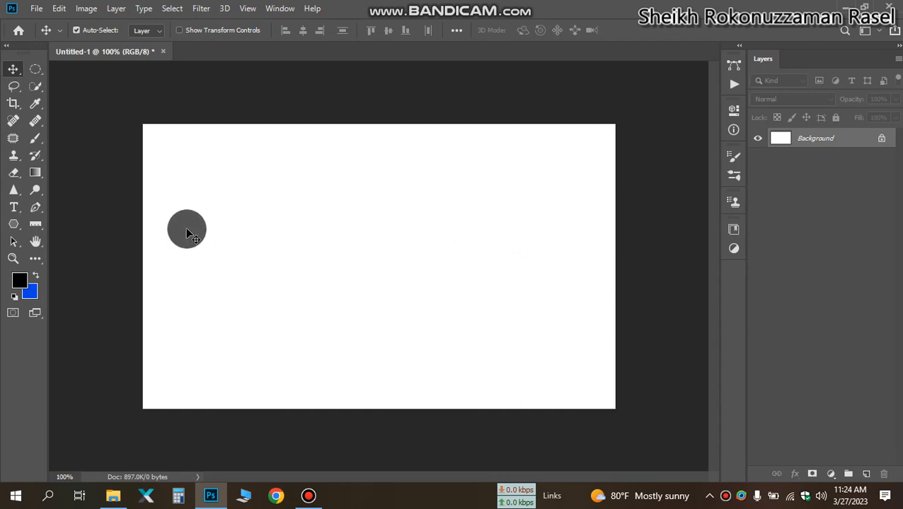
# - Add a horizontal text layer containing a first name in 6 pt Franklin Gothic Medium and shift it toward the canvas center
pyautogui.click(15, 209)
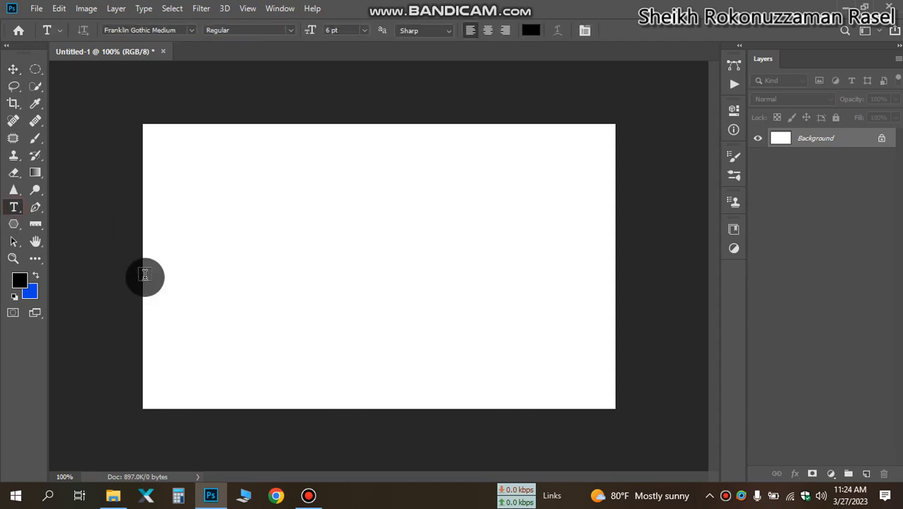
pyautogui.click(295, 236)
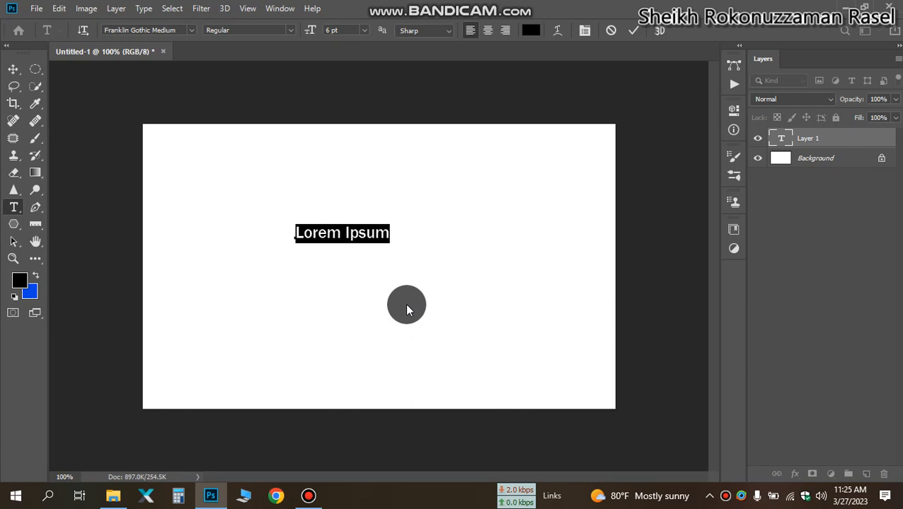
pyautogui.write('Mu')
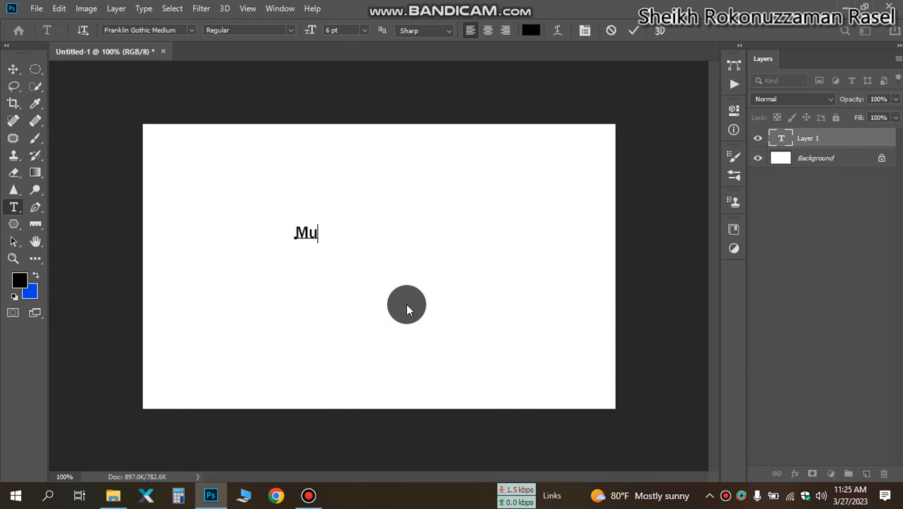
pyautogui.write('rad')
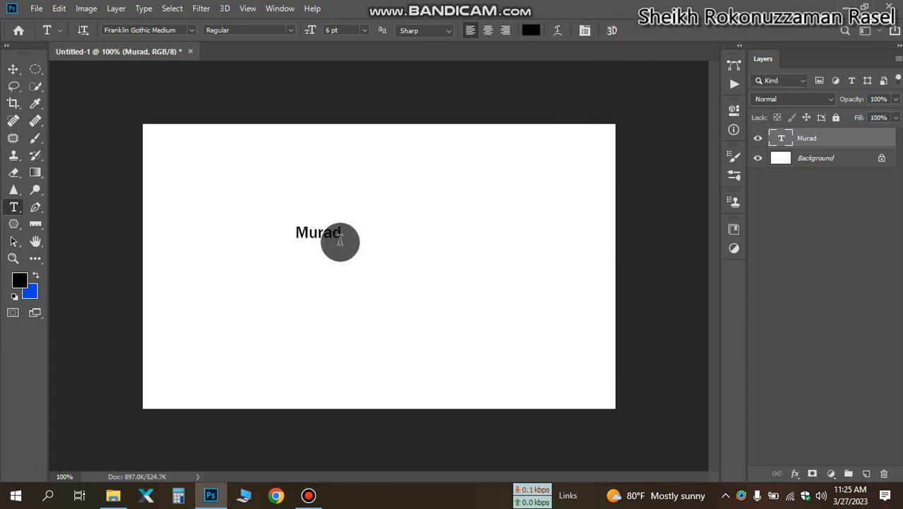
pyautogui.moveTo(339, 236); pyautogui.dragTo(372, 252)
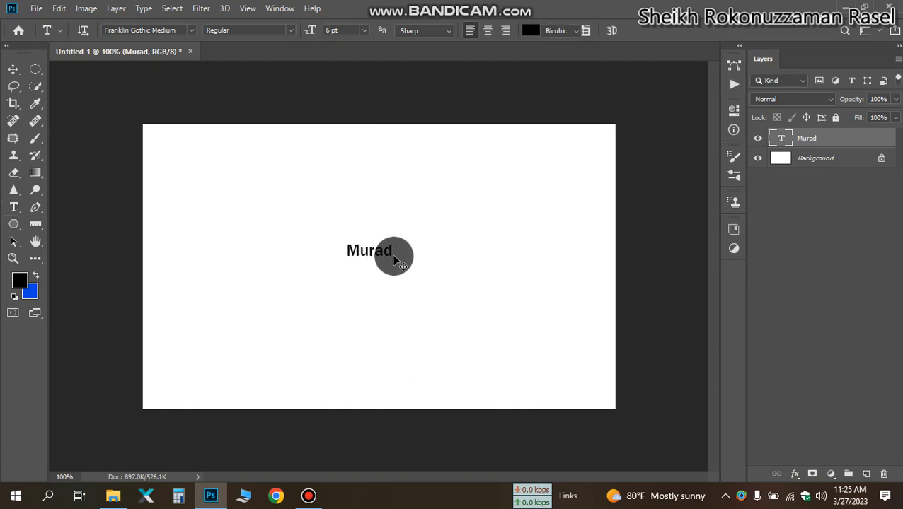
# - Scale the name text up proportionally to about 342% with Free Transform
pyautogui.hotkey('ctrl', 't')
pyautogui.moveTo(392, 262); pyautogui.dragTo(514, 328)
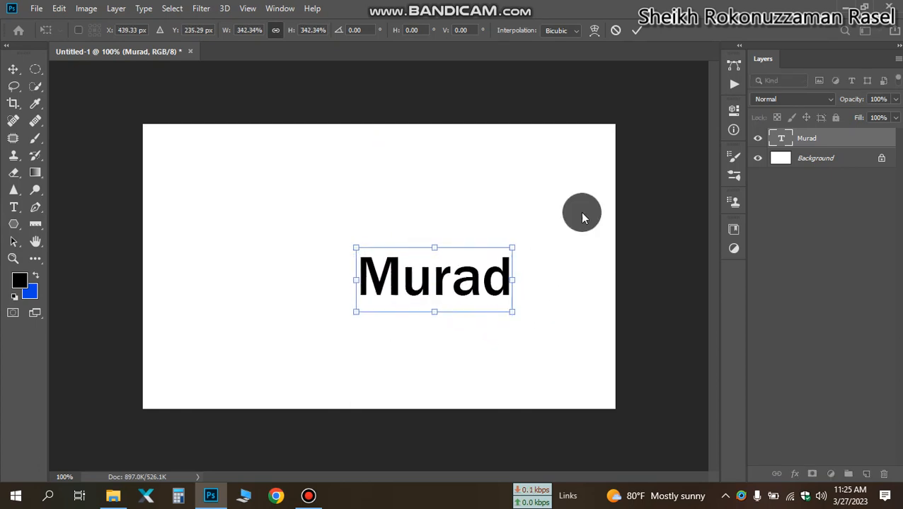
pyautogui.press('Return')
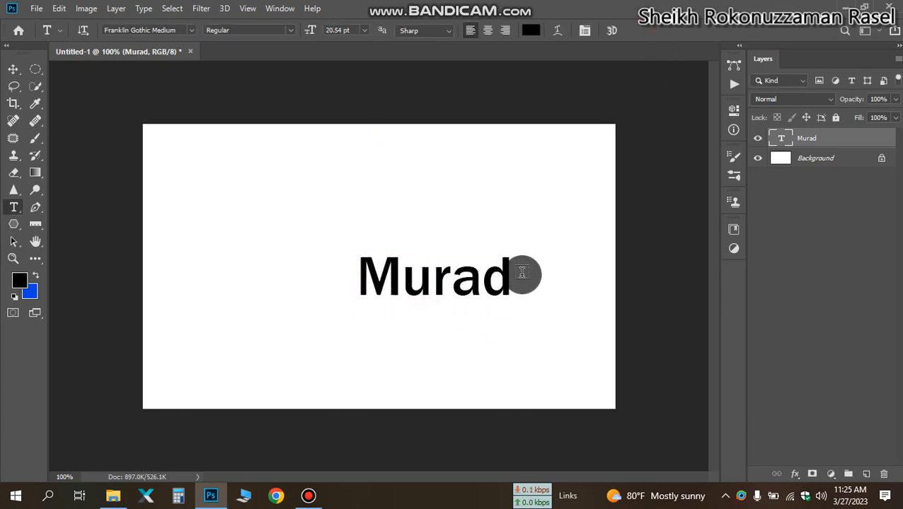
# - Set the name text's size to 30 pt and move it to the horizontal middle of the canvas
pyautogui.moveTo(508, 276); pyautogui.dragTo(347, 276)
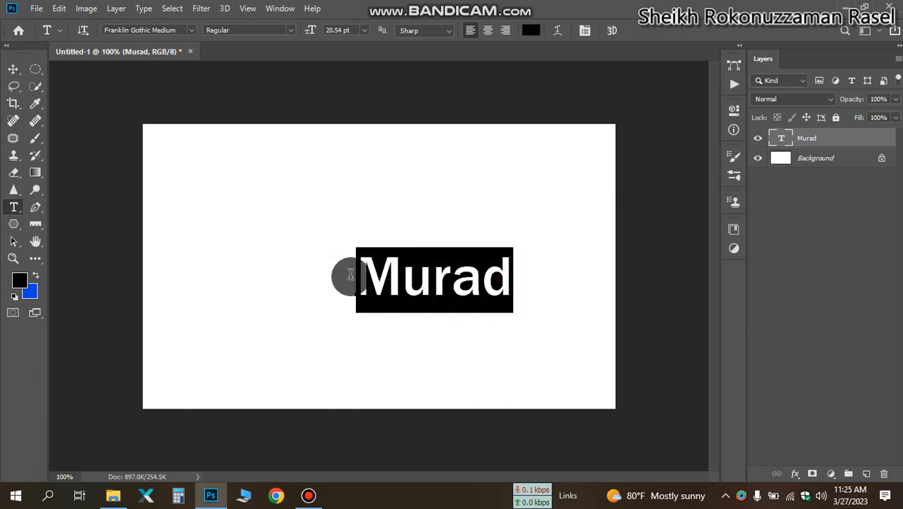
pyautogui.click(338, 31)
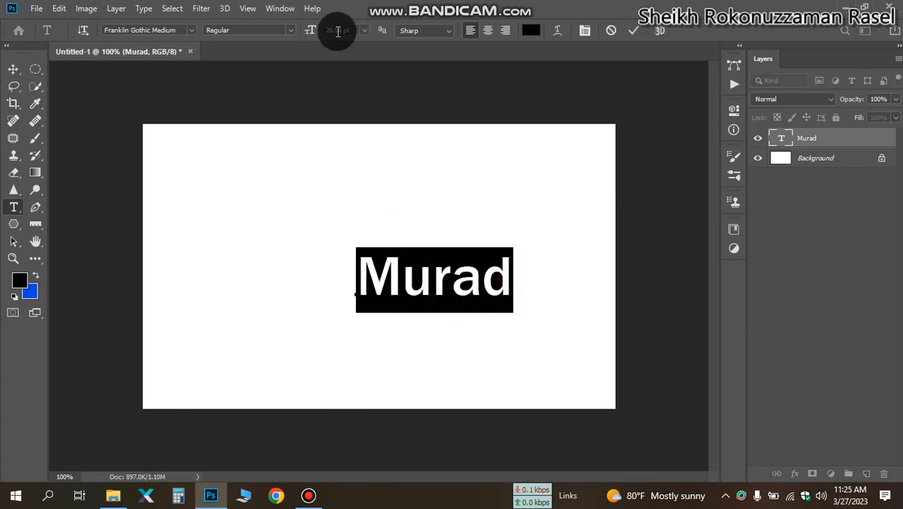
pyautogui.click(327, 34)
pyautogui.press('Return')
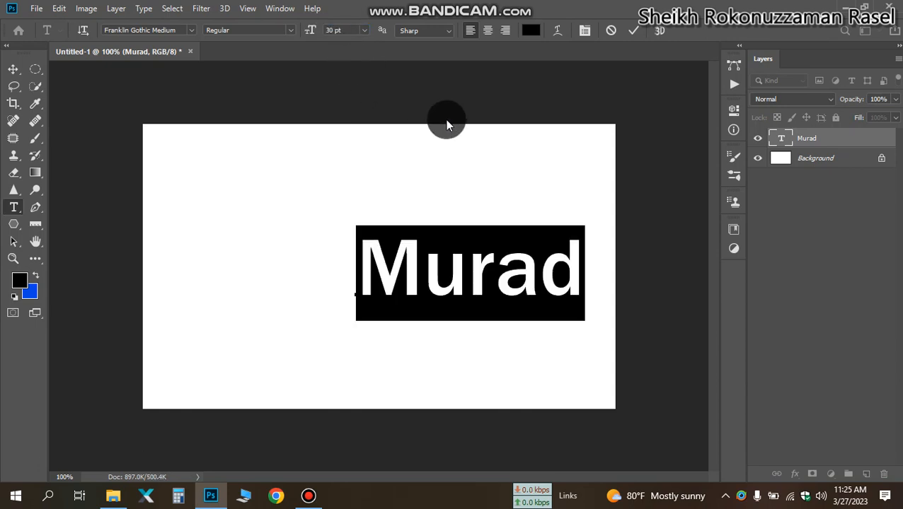
pyautogui.click(633, 31)
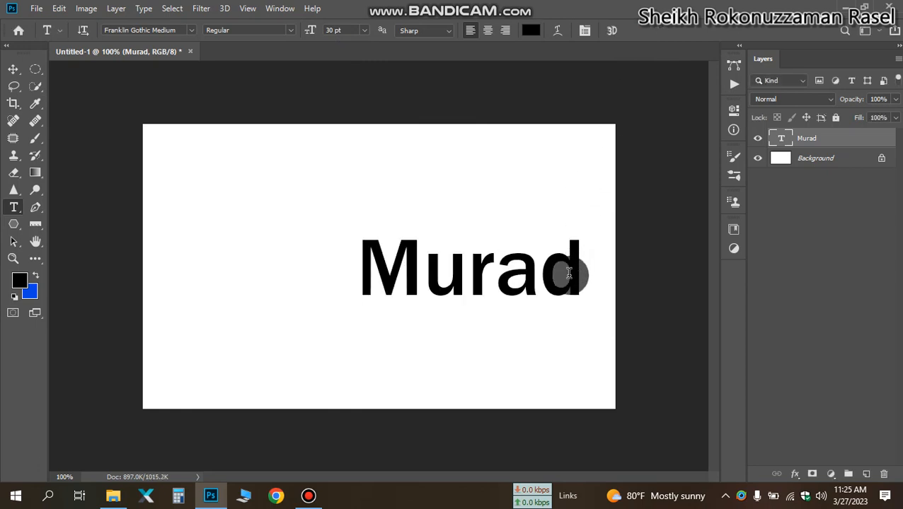
pyautogui.click(13, 69)
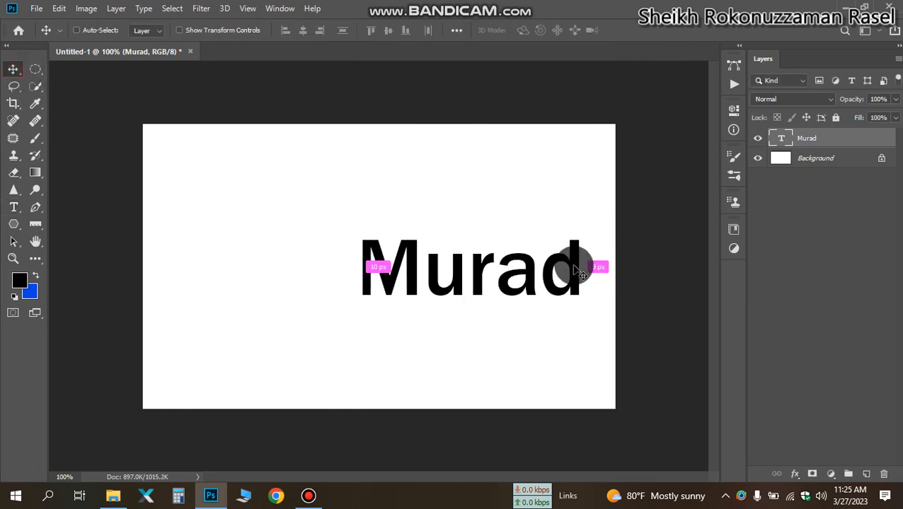
pyautogui.moveTo(573, 266); pyautogui.dragTo(492, 240)
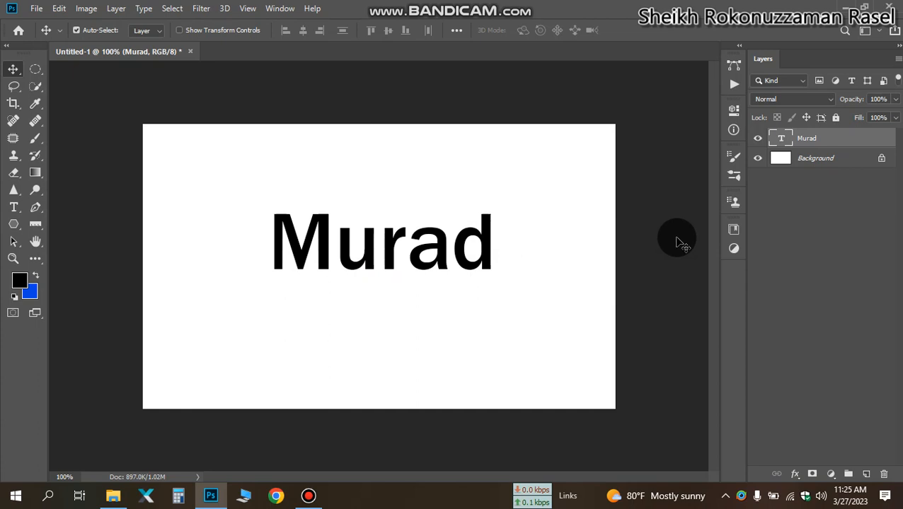
pyautogui.doubleClick(874, 146)
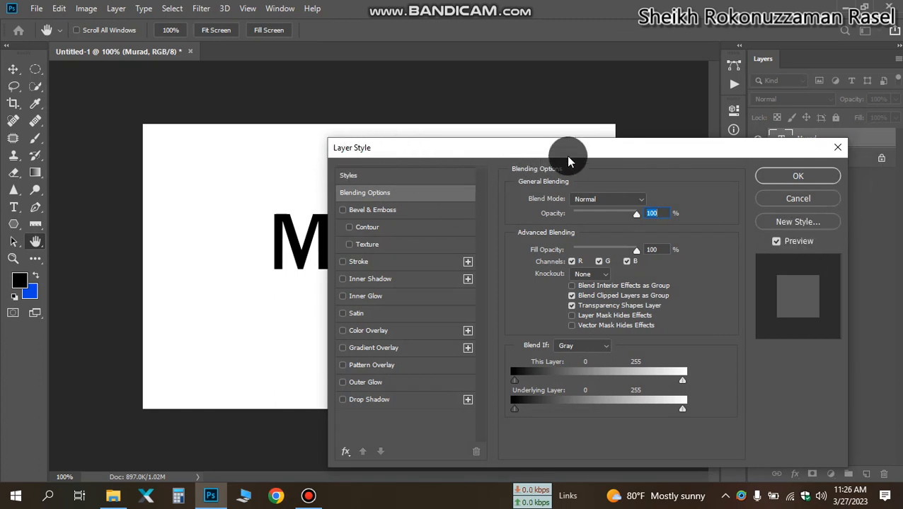
pyautogui.moveTo(571, 152); pyautogui.dragTo(578, 112)
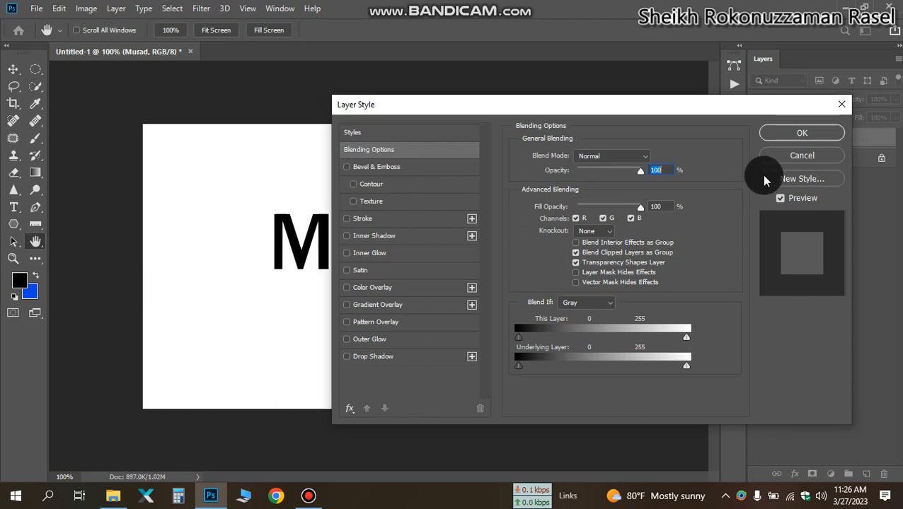
pyautogui.click(782, 153)
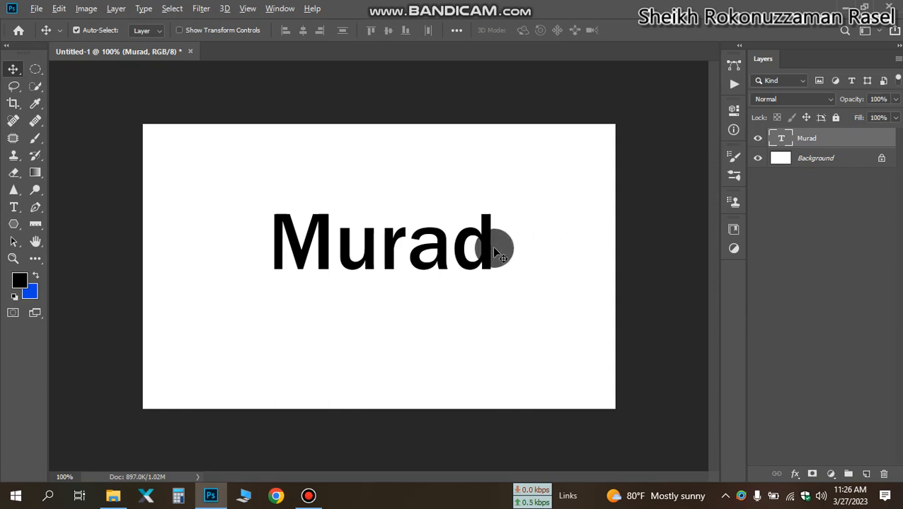
# - Change the name text's color to bright green, #00ff12
pyautogui.scroll(4, 493, 244)
pyautogui.hscroll(-2, 494, 241)
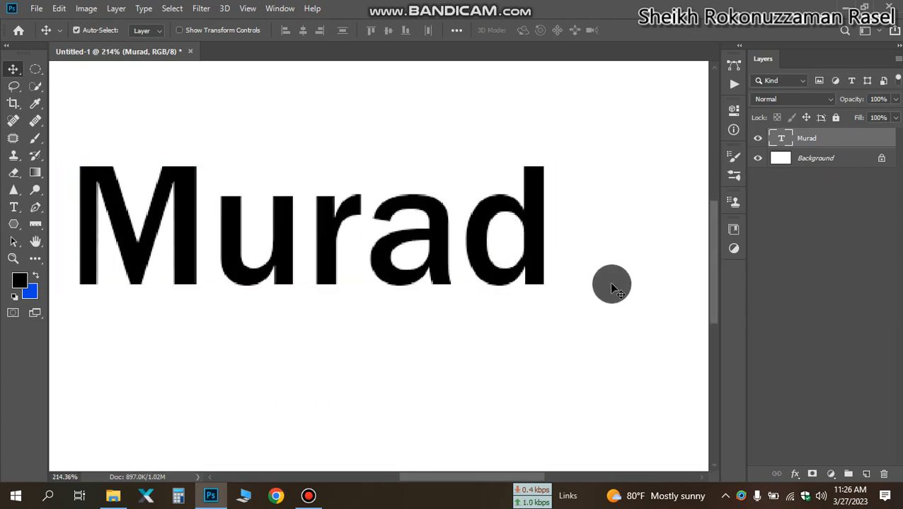
pyautogui.click(13, 211)
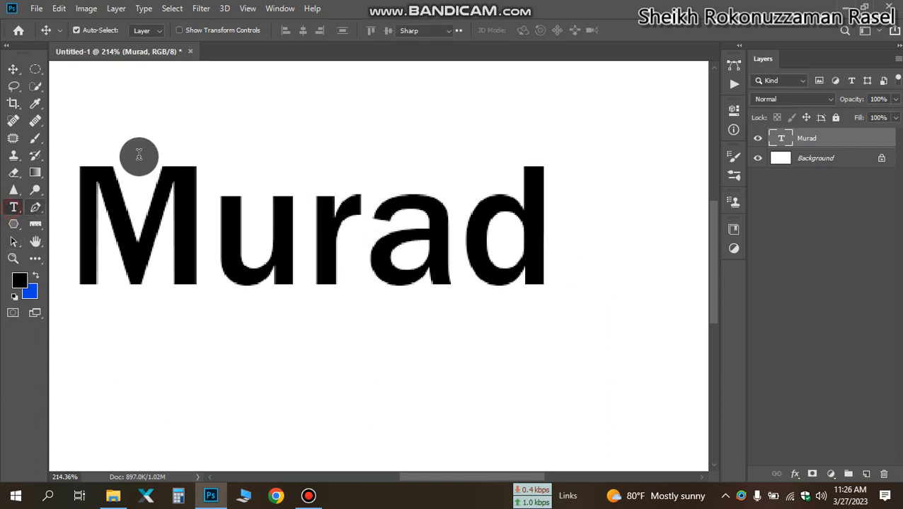
pyautogui.click(532, 32)
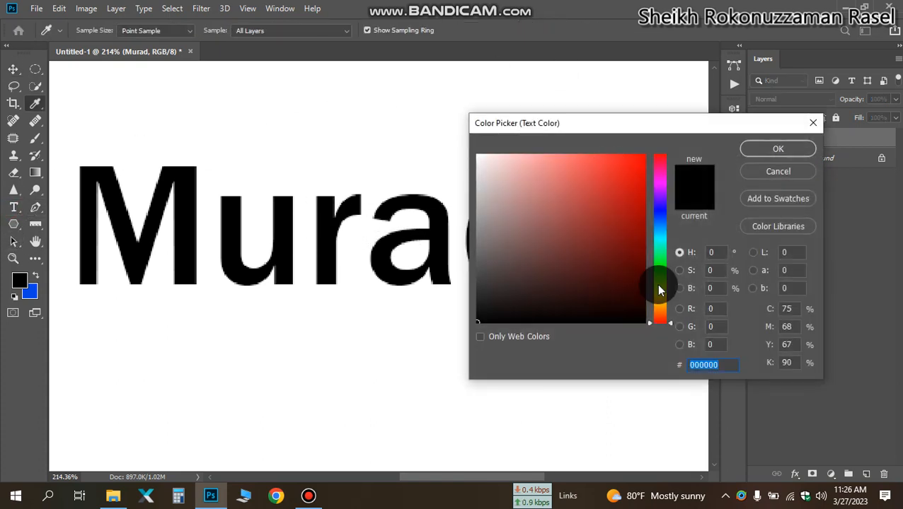
pyautogui.click(659, 283)
pyautogui.moveTo(647, 251); pyautogui.dragTo(665, 138)
pyautogui.click(658, 258)
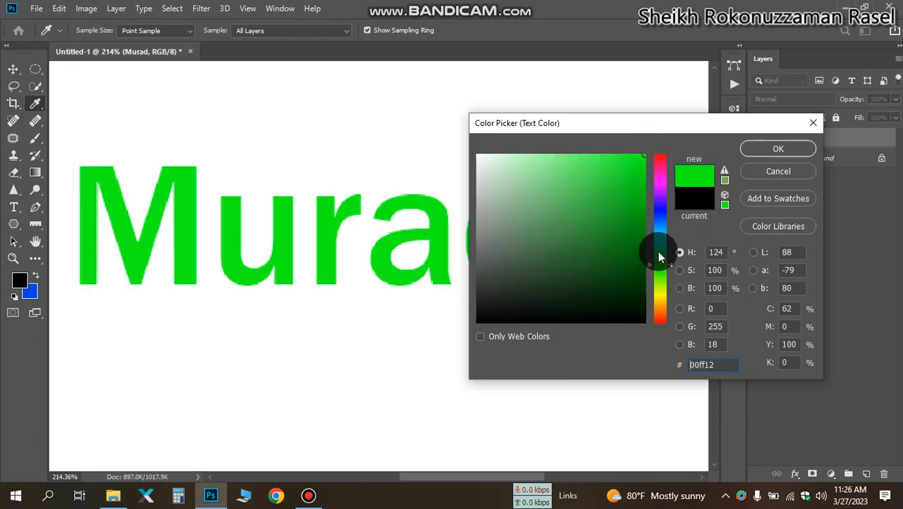
pyautogui.click(754, 153)
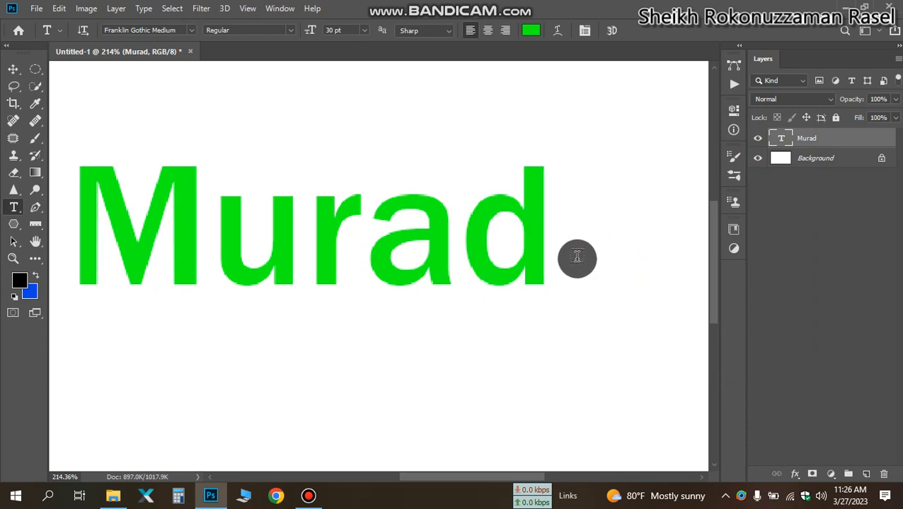
# - Enable Bevel & Emboss in the text layer's style, keeping the lettering visible beside the dialog
pyautogui.doubleClick(868, 144)
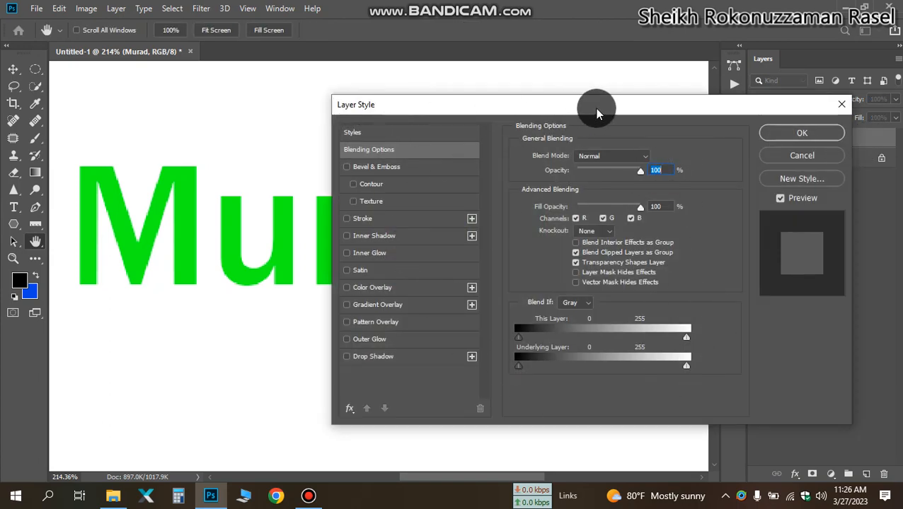
pyautogui.moveTo(631, 107); pyautogui.dragTo(566, 70)
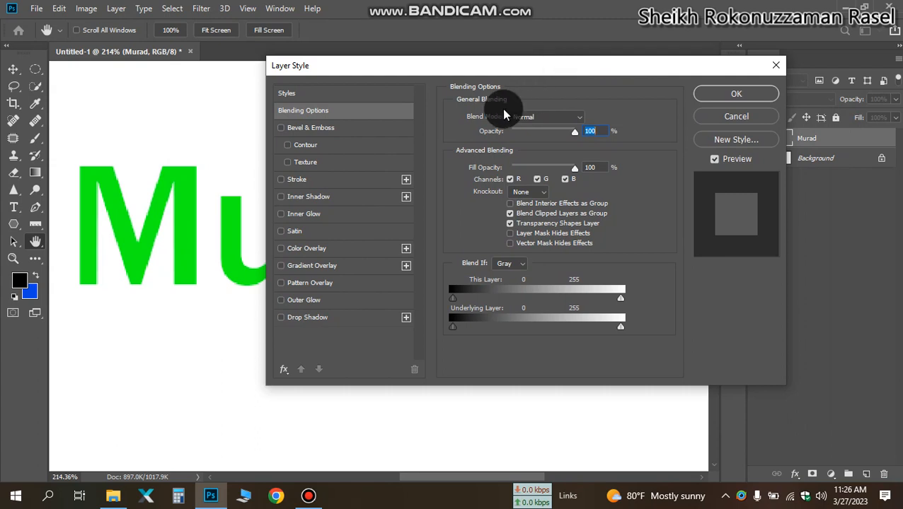
pyautogui.moveTo(493, 72); pyautogui.dragTo(484, 102)
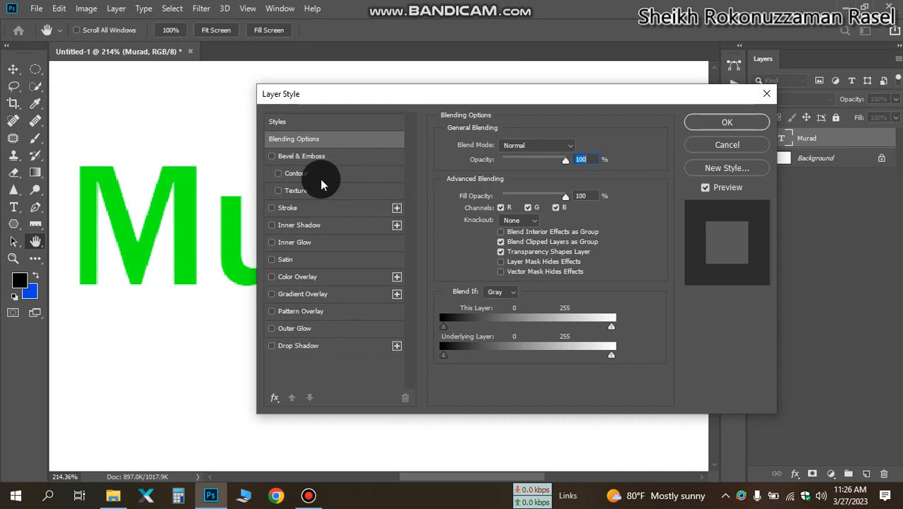
pyautogui.click(271, 157)
pyautogui.click(500, 104)
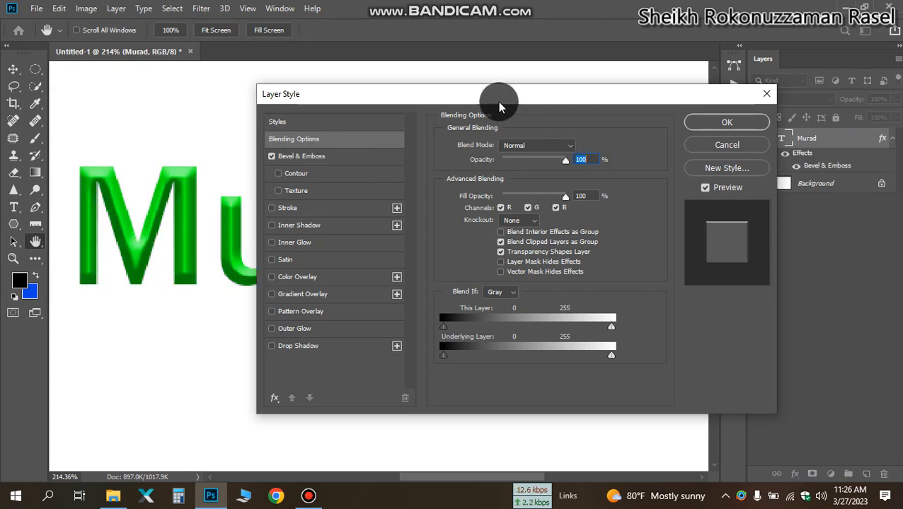
pyautogui.moveTo(503, 99); pyautogui.dragTo(671, 101)
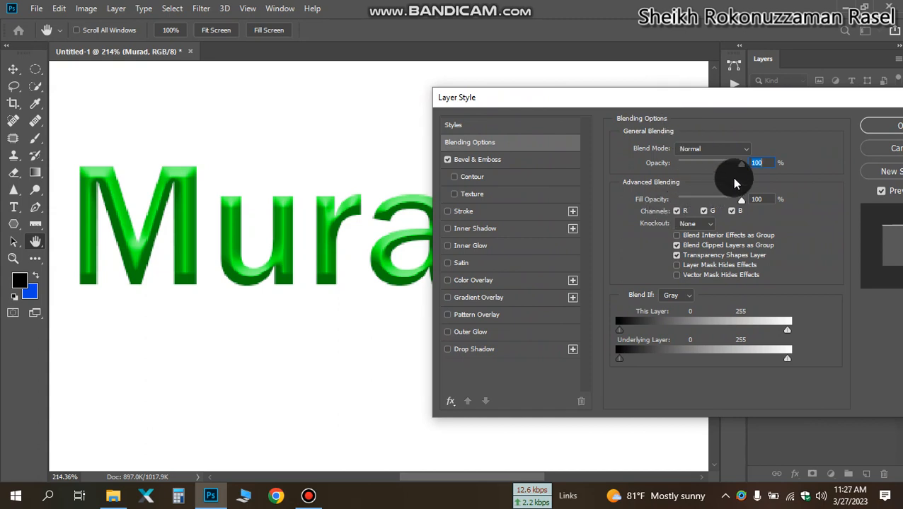
# - Try out the text layer's opacity and fill opacity, returning both to 100%
pyautogui.moveTo(740, 169)
pyautogui.mouseDown()
pyautogui.moveTo(675, 165)
pyautogui.moveTo(751, 174)
pyautogui.mouseUp()
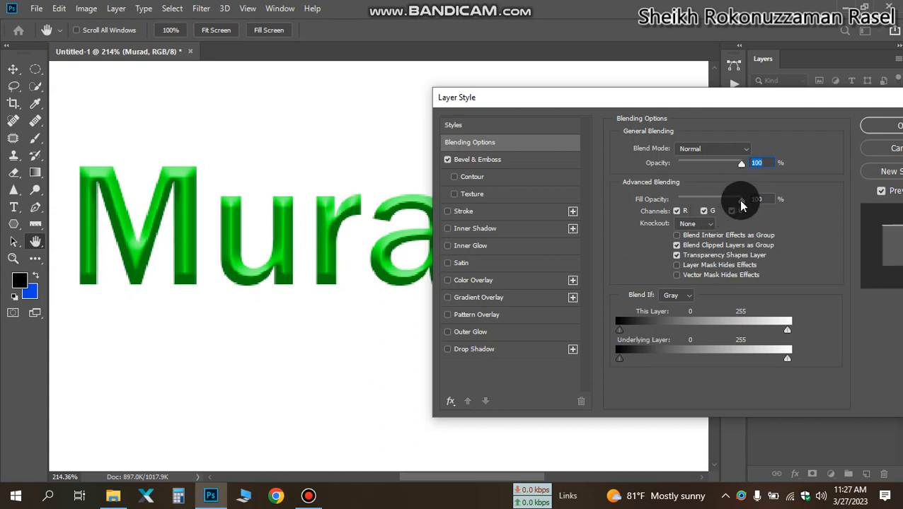
pyautogui.moveTo(741, 205); pyautogui.dragTo(754, 221)
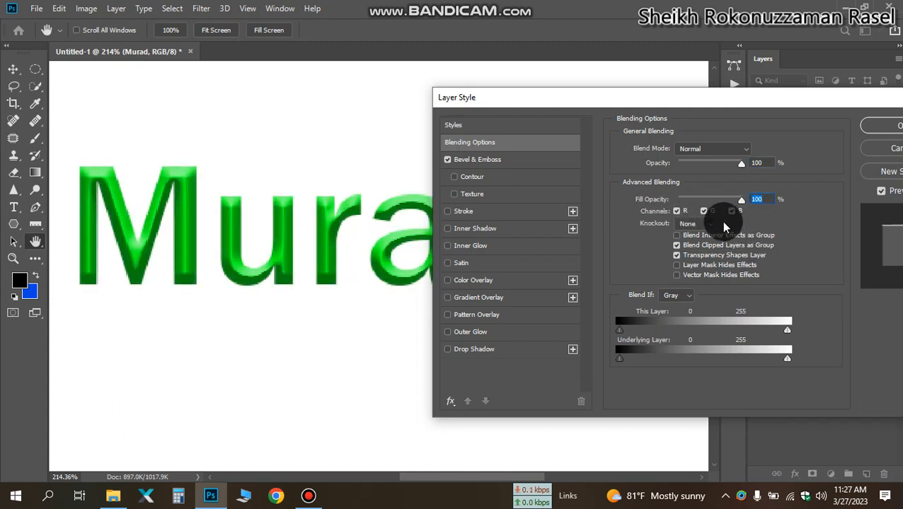
# - Toggle the R and G blending channels off and back on to compare their effect on the beveled text
pyautogui.click(677, 212)
pyautogui.click(676, 210)
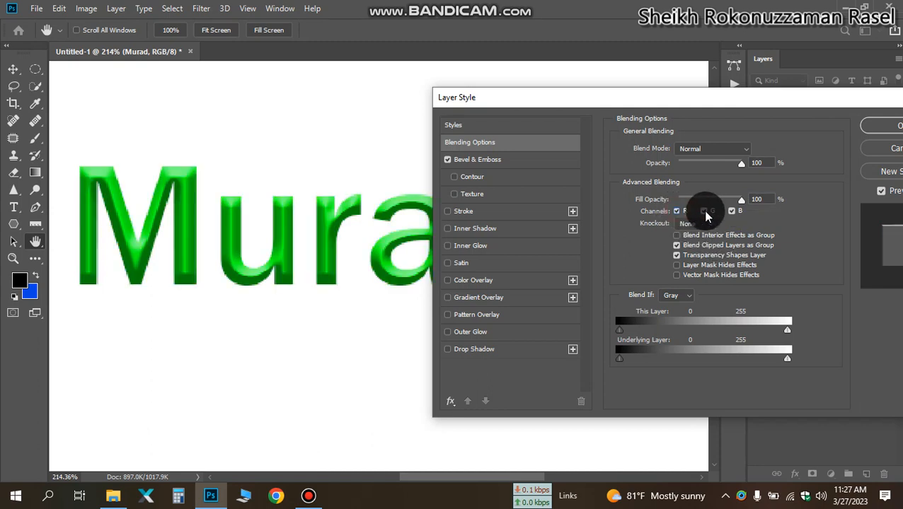
pyautogui.click(704, 210)
pyautogui.click(705, 212)
pyautogui.click(704, 212)
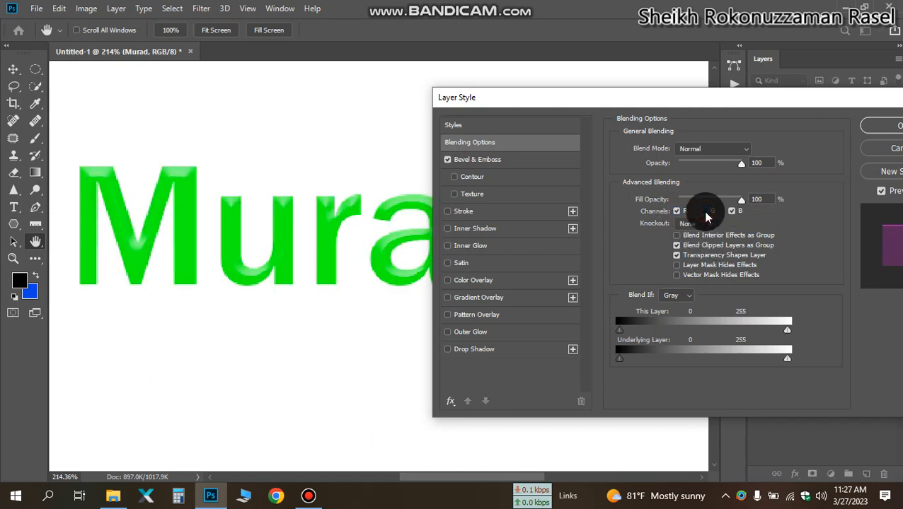
pyautogui.click(705, 212)
pyautogui.click(704, 212)
pyautogui.click(704, 211)
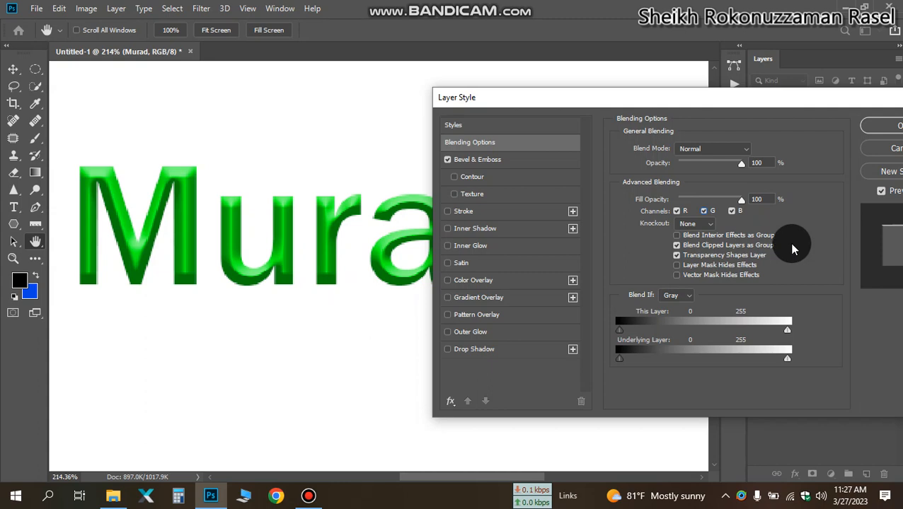
pyautogui.scroll(-5, 792, 249)
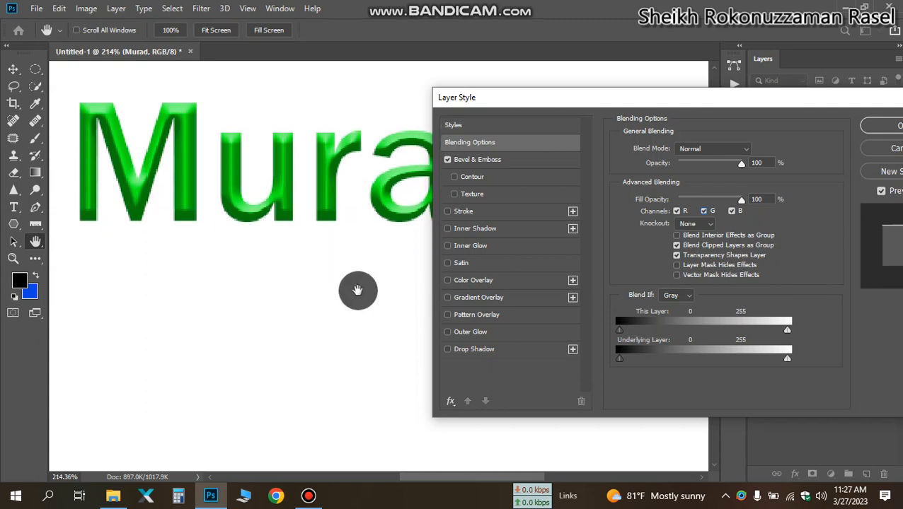
pyautogui.scroll(-5, 307, 289)
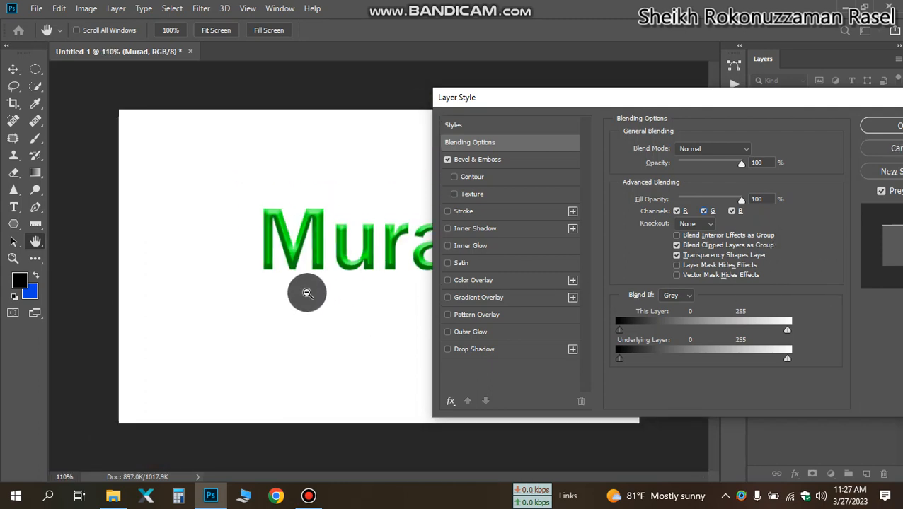
pyautogui.scroll(-1, 307, 289)
pyautogui.scroll(3, 343, 283)
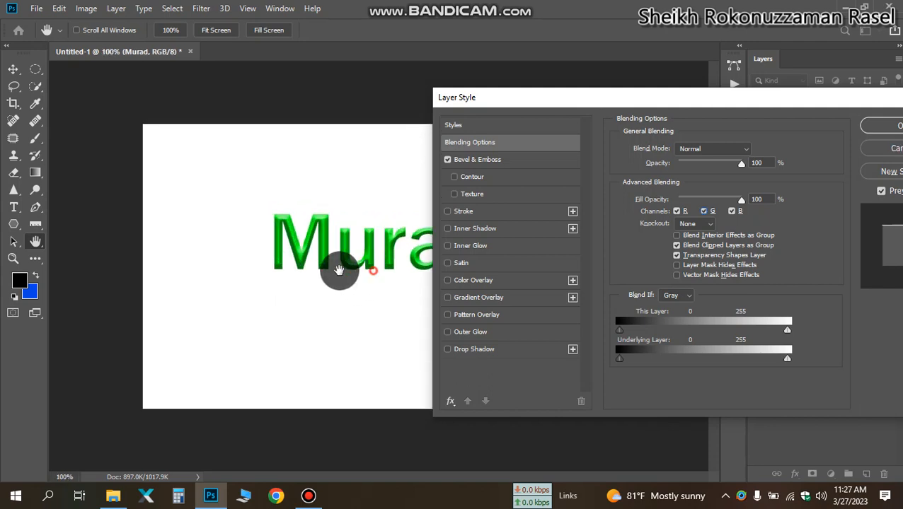
pyautogui.scroll(2, 309, 258)
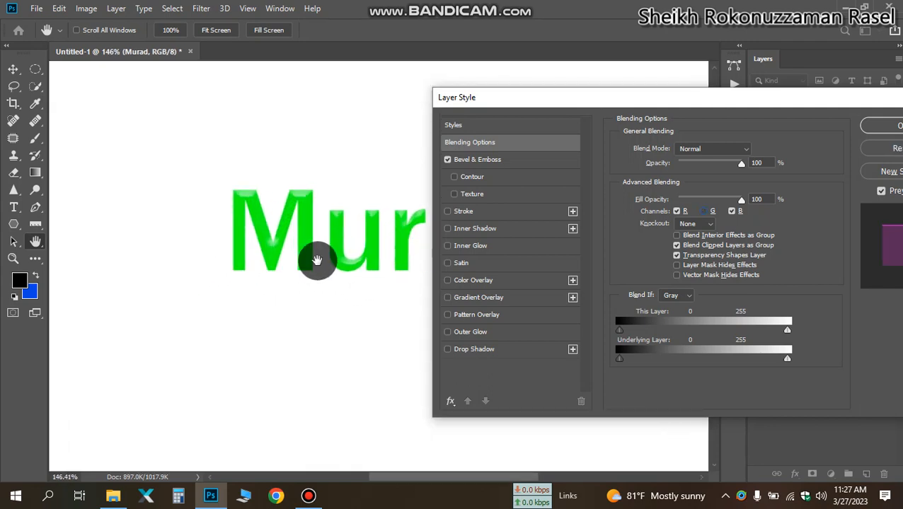
# - Compare the beveled lettering at close and wide zoom with the G blending channel off and back on
pyautogui.scroll(-4, 271, 278)
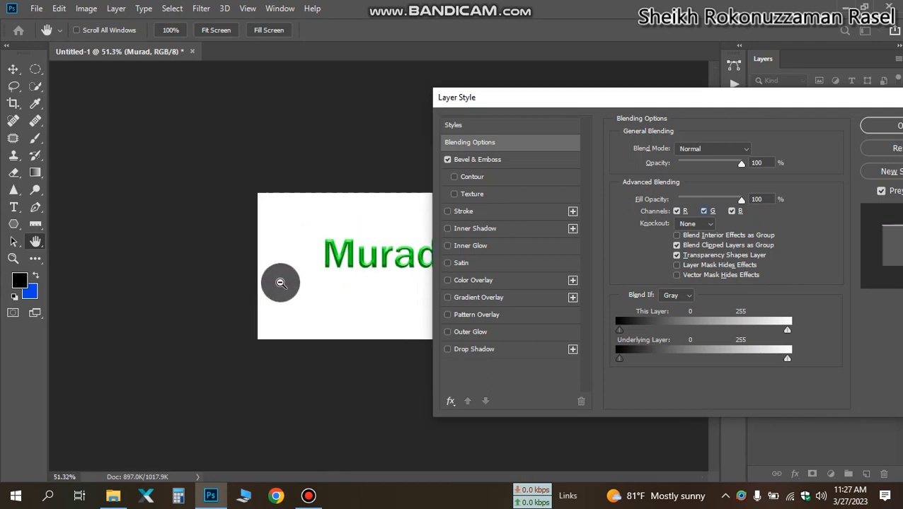
pyautogui.moveTo(568, 97); pyautogui.dragTo(648, 102)
pyautogui.scroll(7, 407, 260)
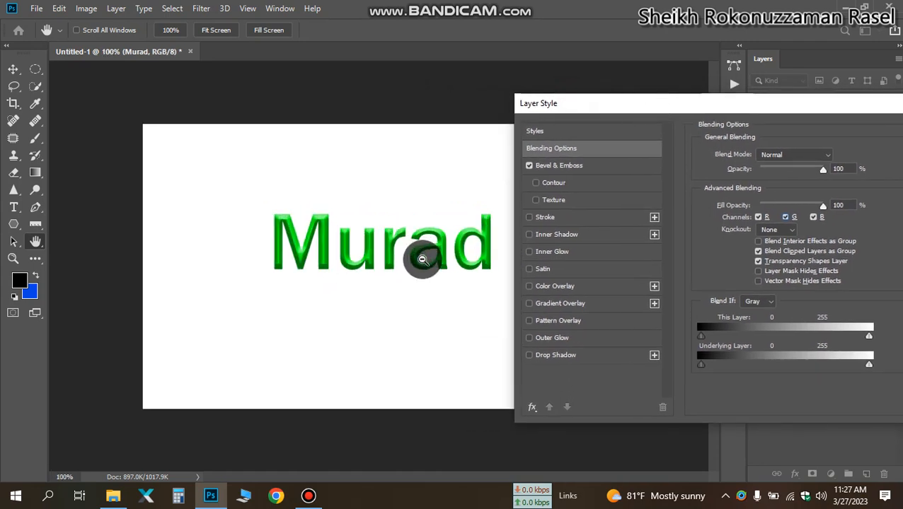
pyautogui.scroll(2, 399, 253)
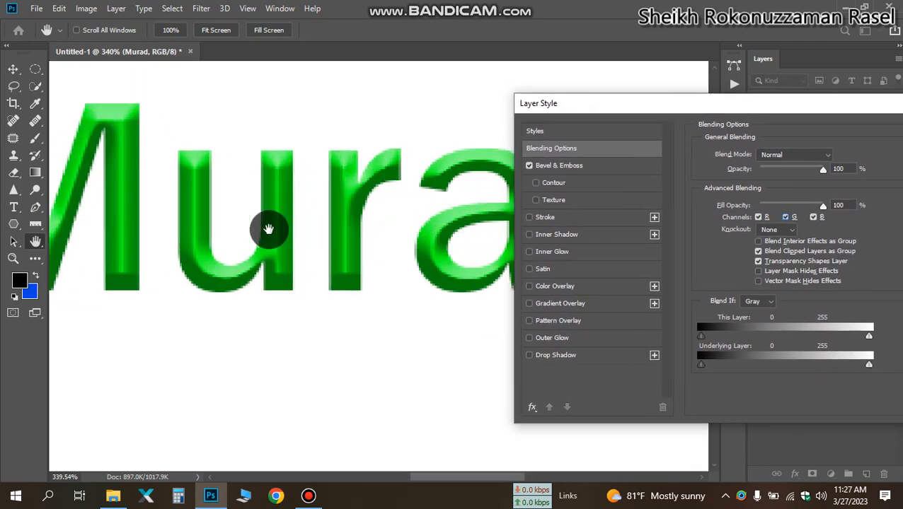
pyautogui.moveTo(474, 478)
pyautogui.mouseDown()
pyautogui.moveTo(423, 478)
pyautogui.moveTo(497, 477)
pyautogui.moveTo(482, 480)
pyautogui.mouseUp()
pyautogui.scroll(-4, 417, 452)
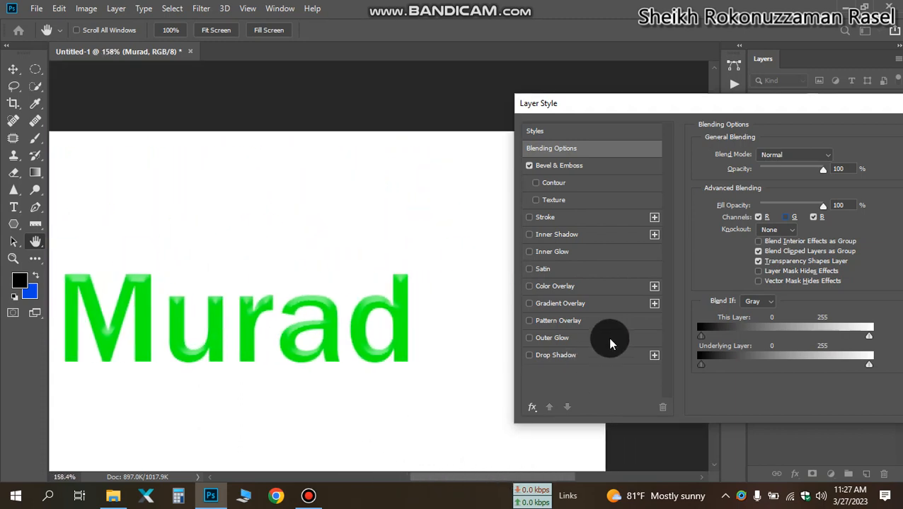
pyautogui.click(785, 218)
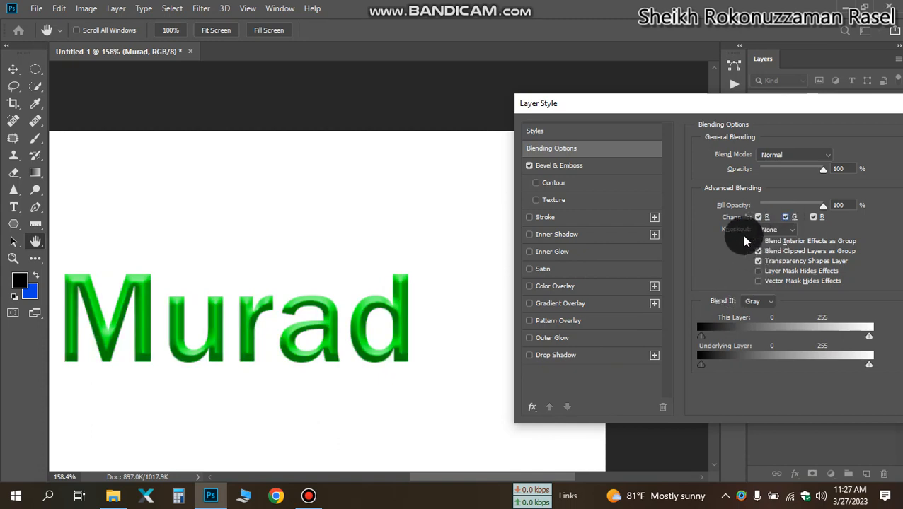
# - Turn off Bevel & Emboss and its Contour option for the text layer
pyautogui.click(591, 184)
pyautogui.click(528, 165)
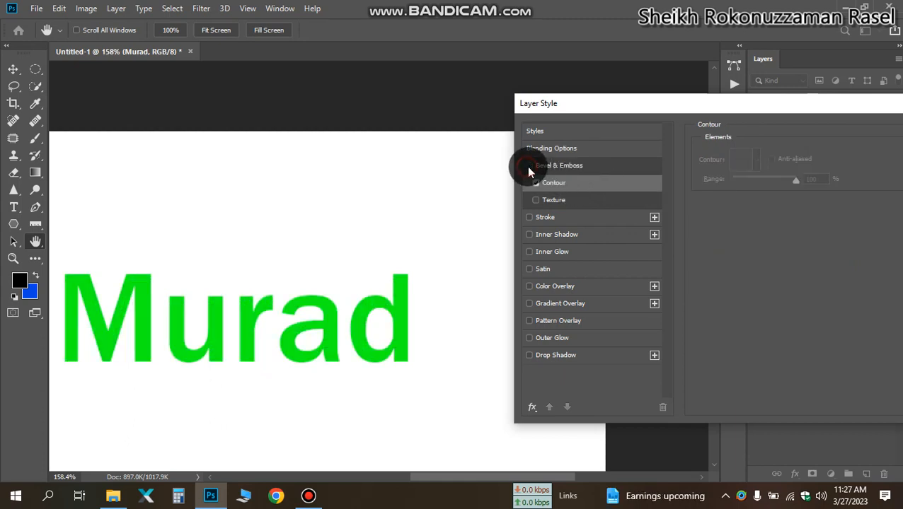
pyautogui.click(535, 183)
# - Try a black inside Stroke on the text, reduced to 1 px, and turn the effect off
pyautogui.click(604, 220)
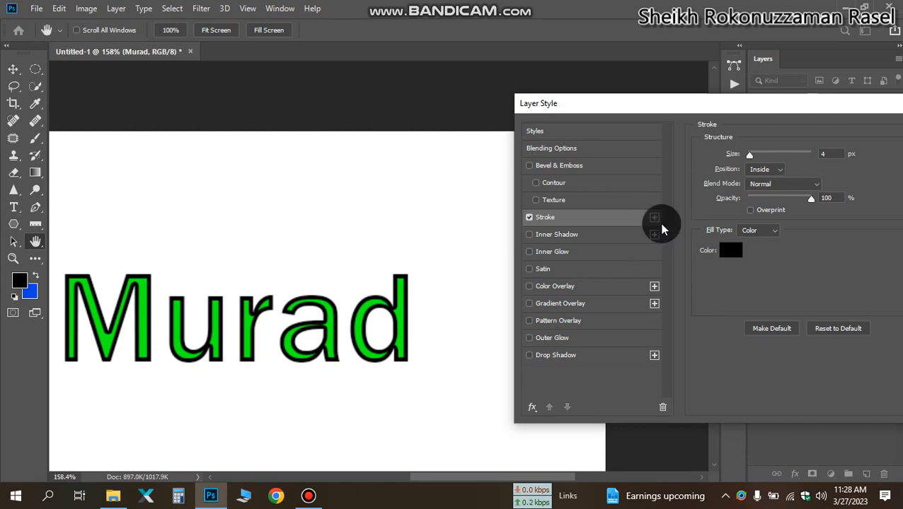
pyautogui.moveTo(751, 158)
pyautogui.mouseDown()
pyautogui.moveTo(776, 160)
pyautogui.moveTo(730, 159)
pyautogui.mouseUp()
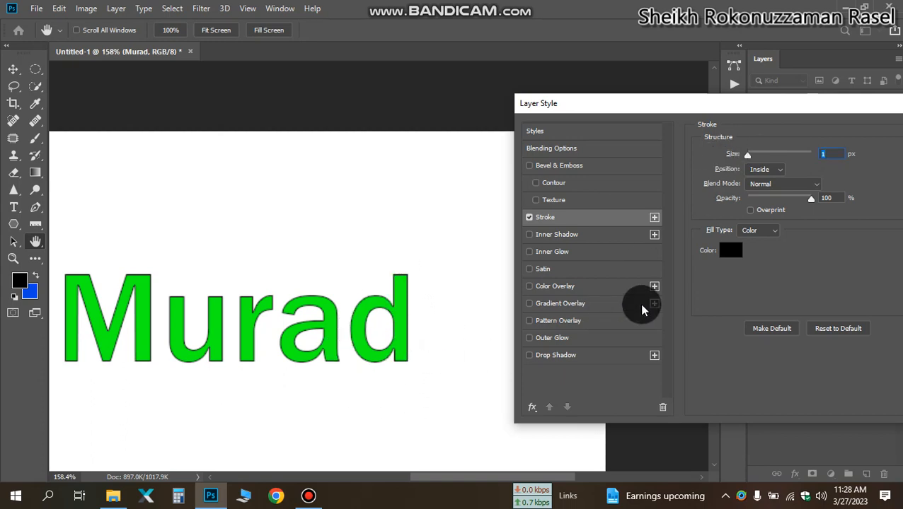
pyautogui.click(529, 217)
# - Toggle the Inner Shadow effect on and off to compare its look on the text, leaving it disabled
pyautogui.click(529, 234)
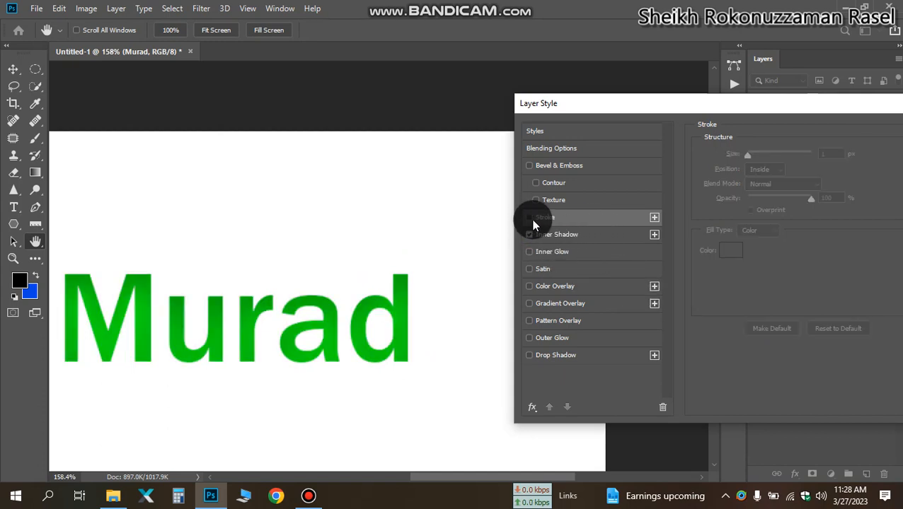
pyautogui.click(529, 239)
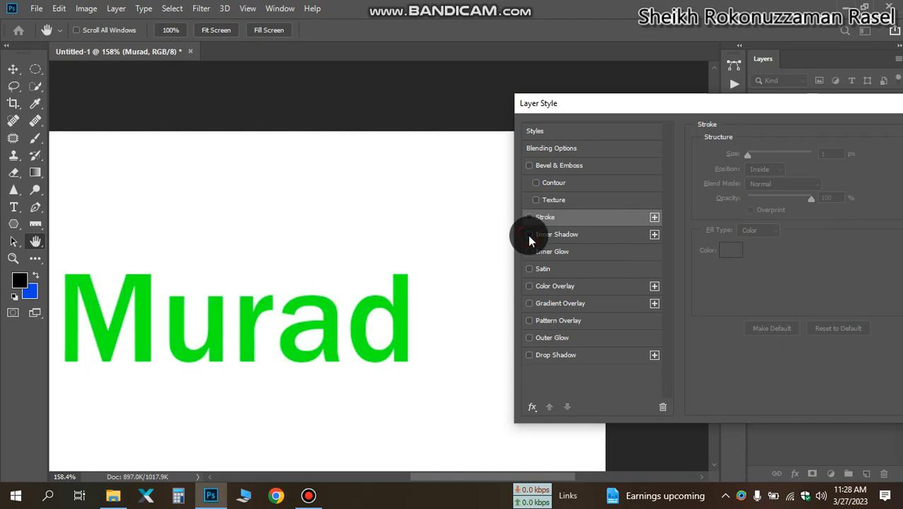
pyautogui.click(529, 239)
pyautogui.click(529, 239)
pyautogui.click(529, 236)
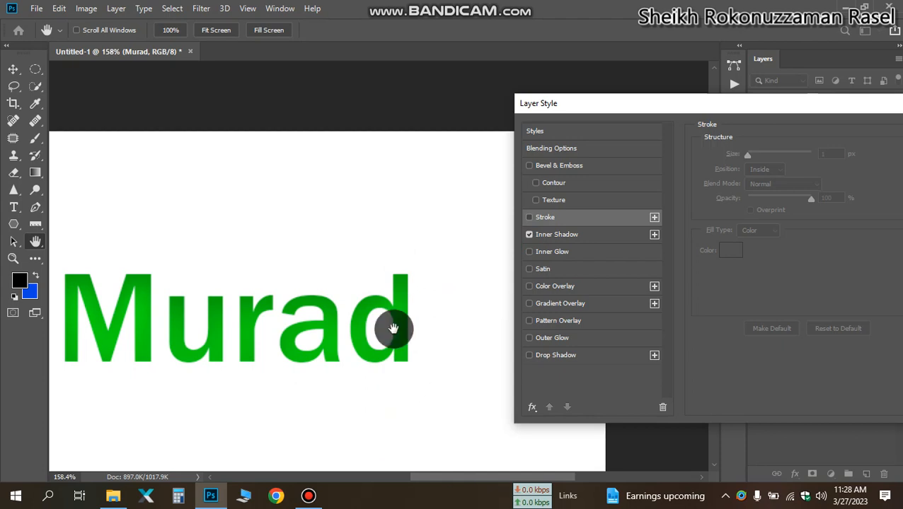
pyautogui.click(529, 239)
# - Try Inner Glow and a red Color Overlay on the text, turning each effect off again
pyautogui.click(530, 255)
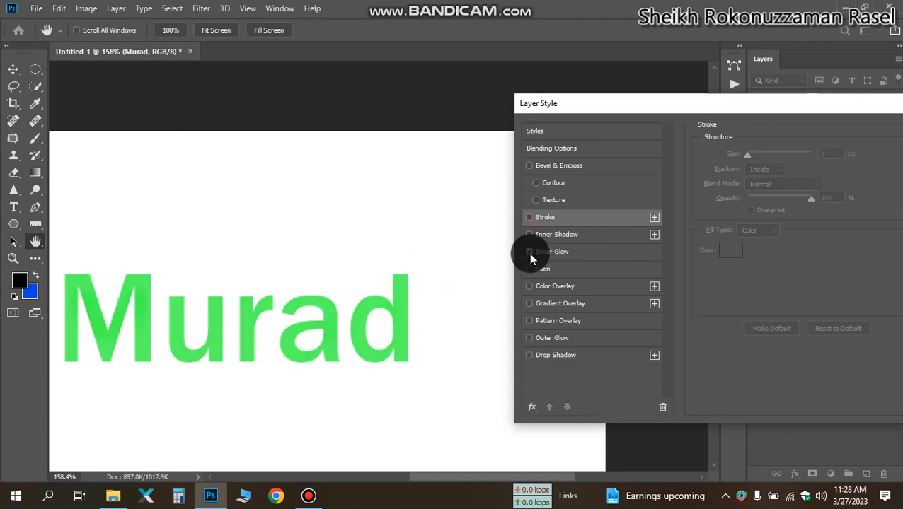
pyautogui.click(530, 254)
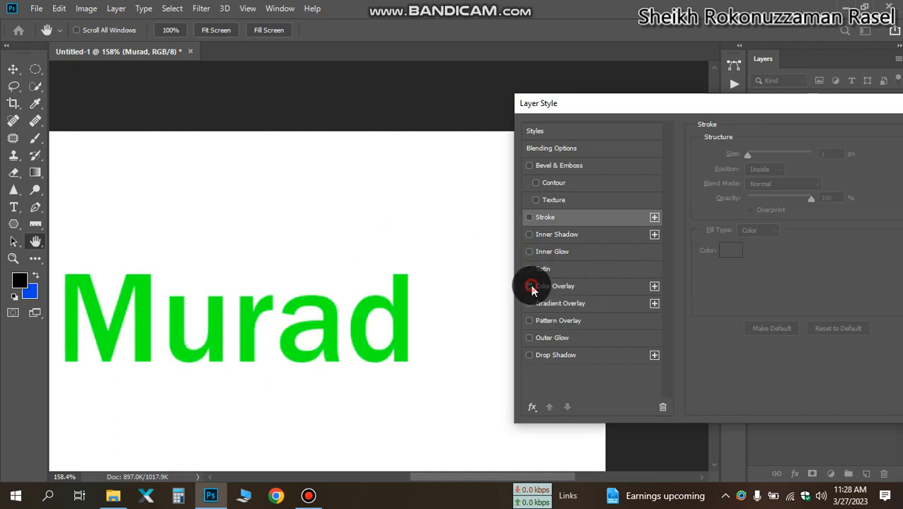
pyautogui.click(529, 286)
pyautogui.click(603, 290)
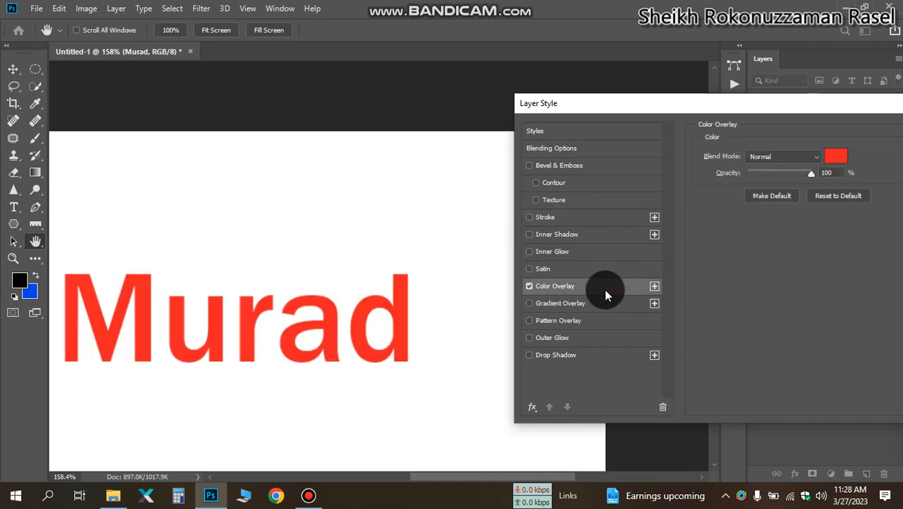
pyautogui.click(529, 286)
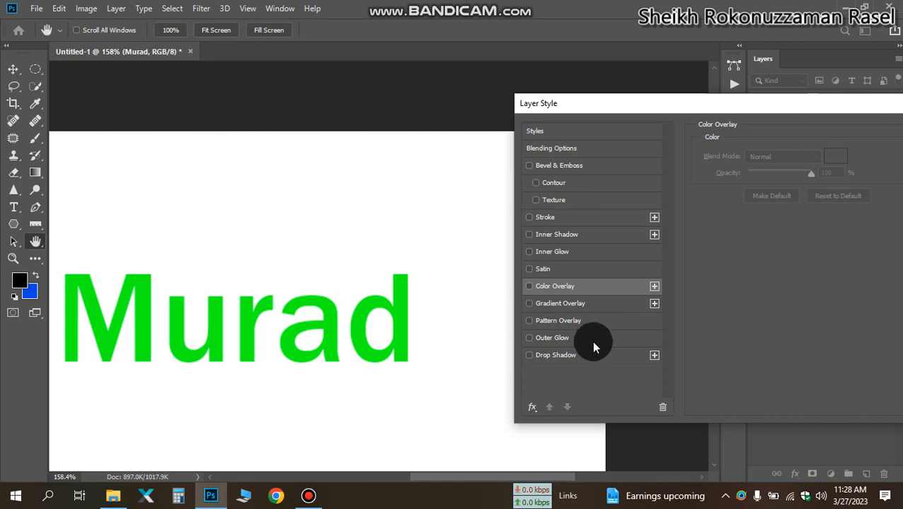
# - Enable Drop Shadow on the text and set the shadow's angle to 90°
pyautogui.click(593, 359)
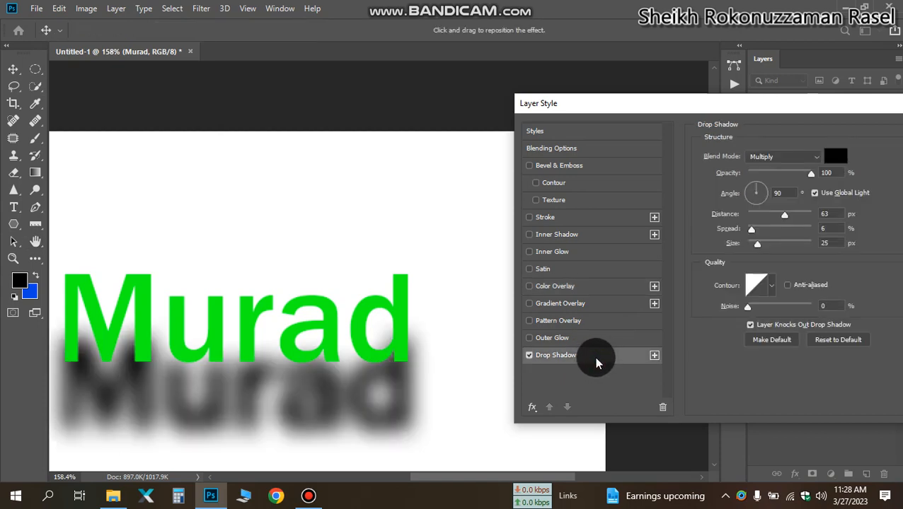
pyautogui.click(529, 356)
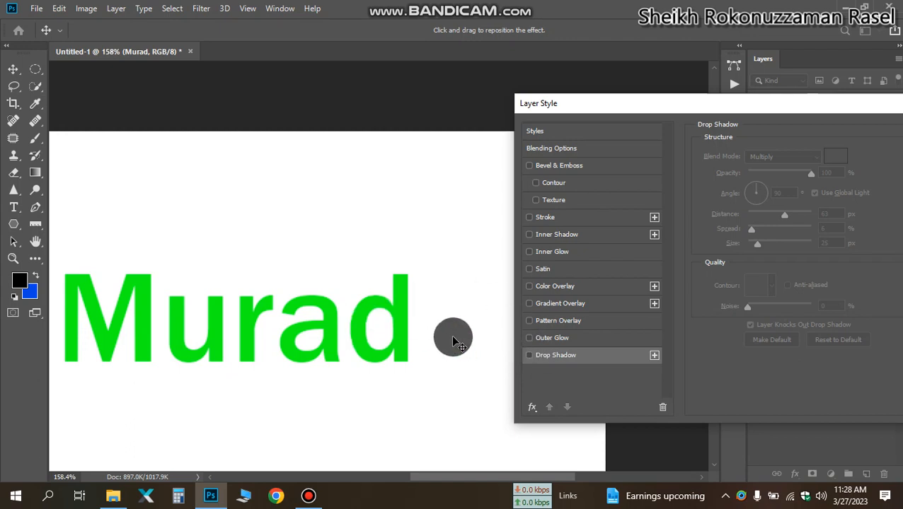
pyautogui.click(529, 356)
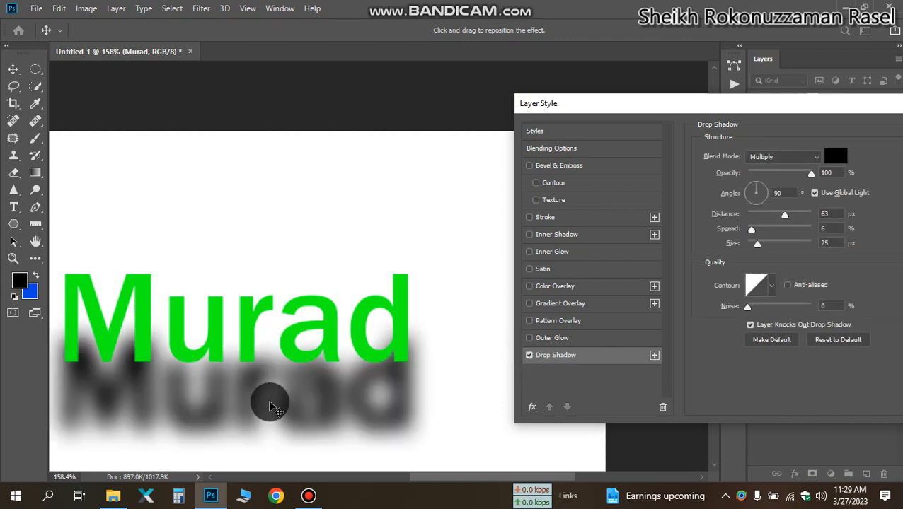
pyautogui.click(758, 194)
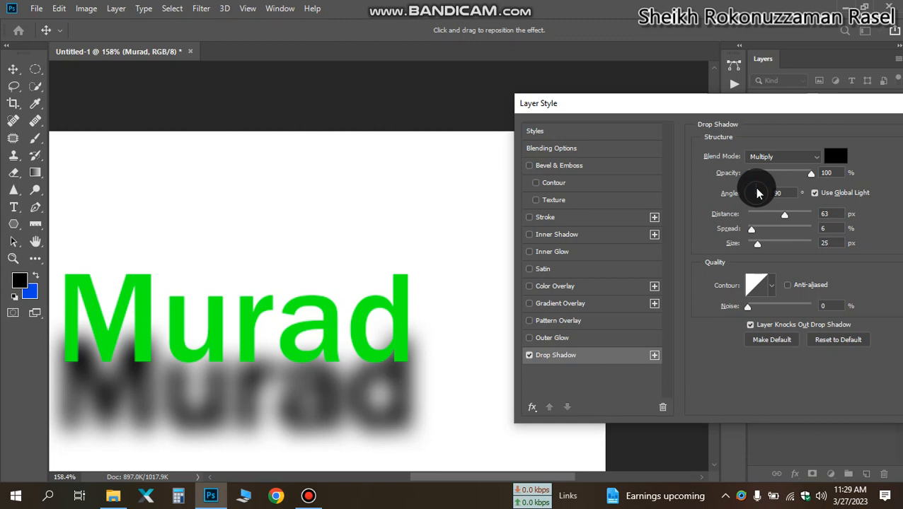
pyautogui.moveTo(757, 193)
pyautogui.mouseDown()
pyautogui.moveTo(764, 197)
pyautogui.moveTo(754, 203)
pyautogui.moveTo(743, 197)
pyautogui.moveTo(756, 178)
pyautogui.mouseUp()
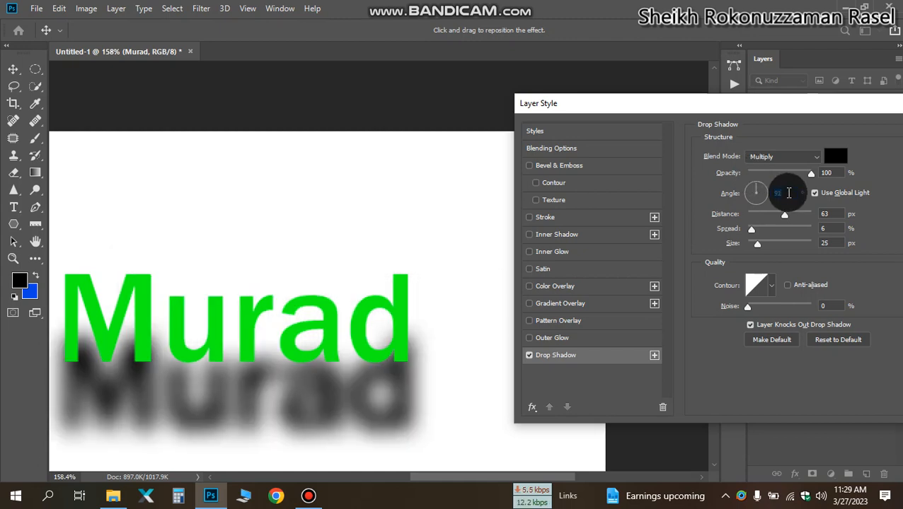
pyautogui.press('Down')
pyautogui.press('Down')
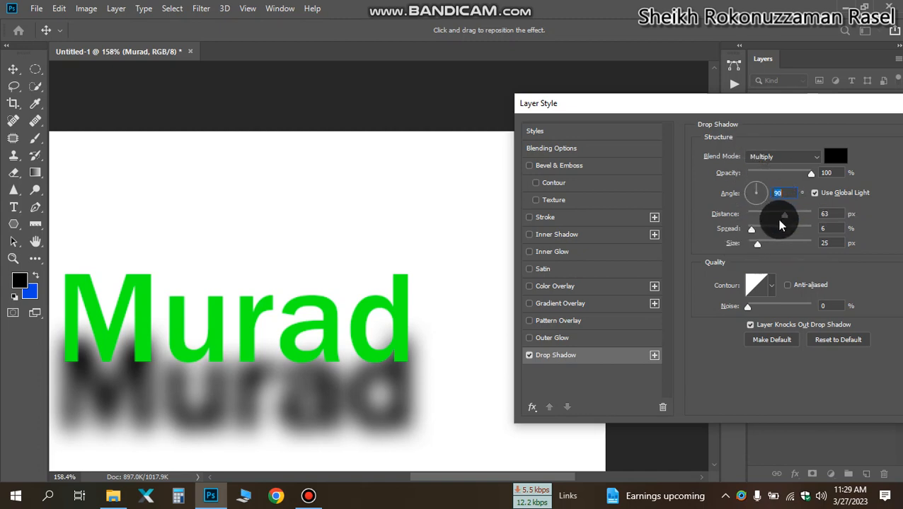
# - Set the drop shadow to 7 px distance, 7% spread, 7 px size and 61% opacity, and apply the layer style
pyautogui.moveTo(786, 219); pyautogui.dragTo(750, 236)
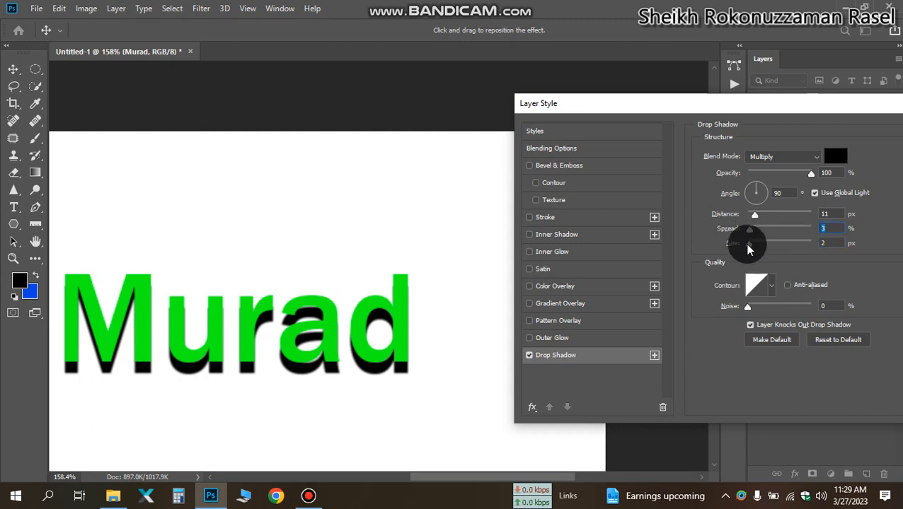
pyautogui.moveTo(747, 244); pyautogui.dragTo(752, 246)
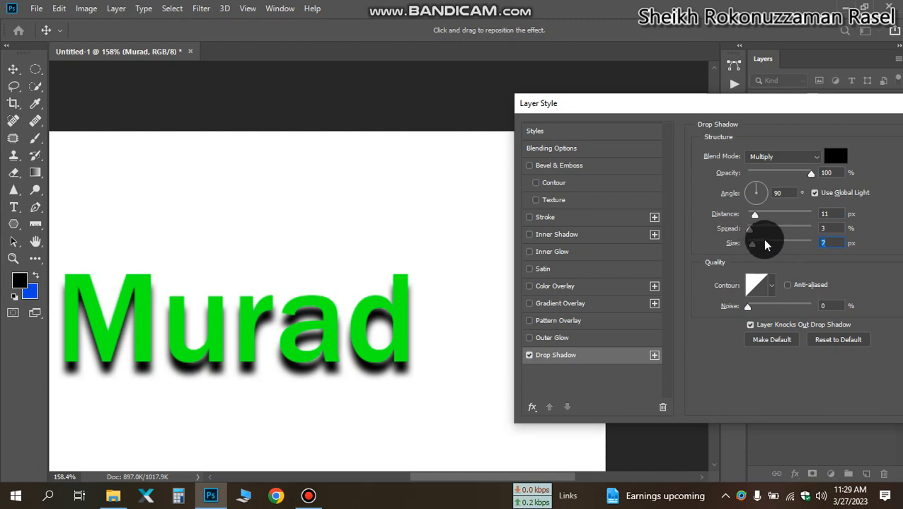
pyautogui.moveTo(749, 230); pyautogui.dragTo(753, 230)
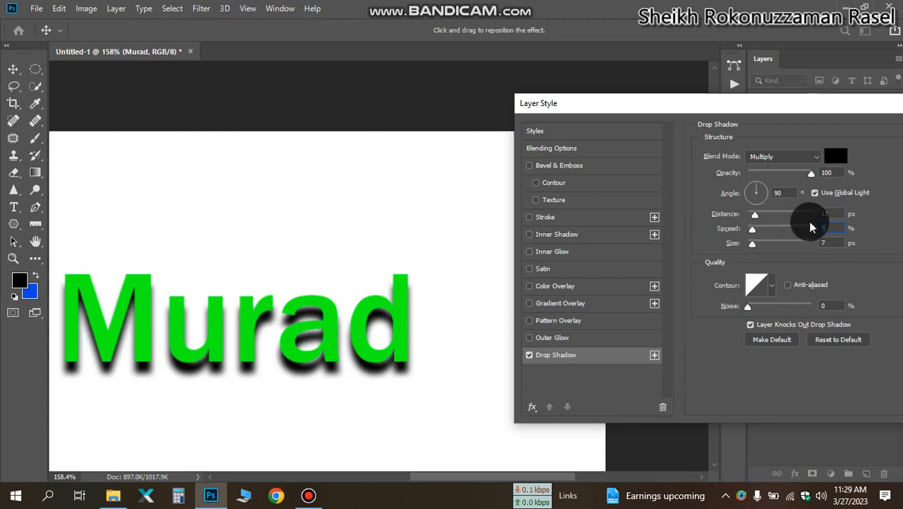
pyautogui.moveTo(751, 218); pyautogui.dragTo(754, 218)
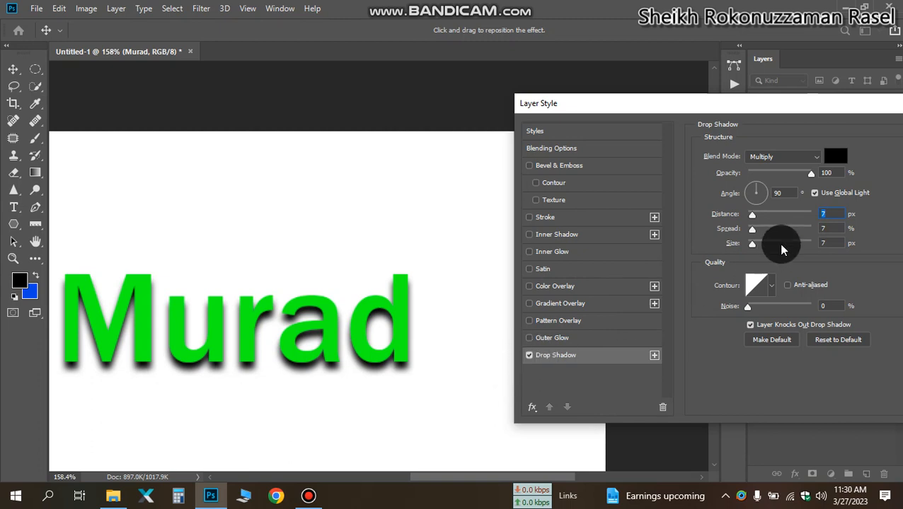
pyautogui.moveTo(812, 174); pyautogui.dragTo(789, 180)
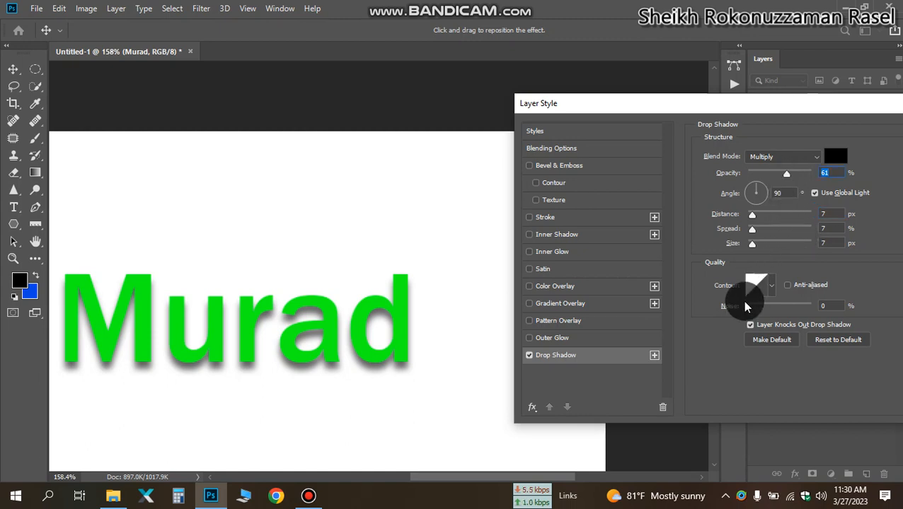
pyautogui.moveTo(742, 112); pyautogui.dragTo(529, 116)
pyautogui.click(747, 141)
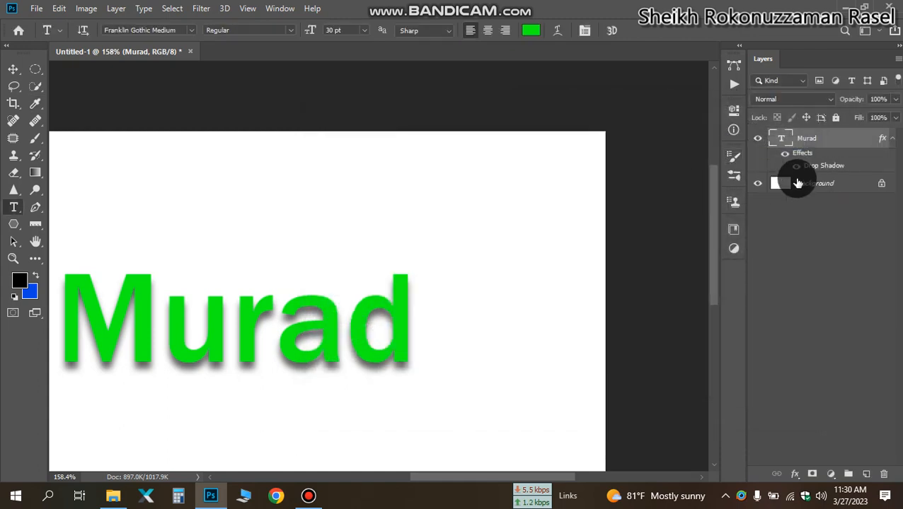
# - Toggle the text layer's Drop Shadow visibility to compare the lettering with and without it, leaving it shown
pyautogui.click(797, 170)
pyautogui.click(797, 169)
pyautogui.click(797, 170)
pyautogui.click(797, 170)
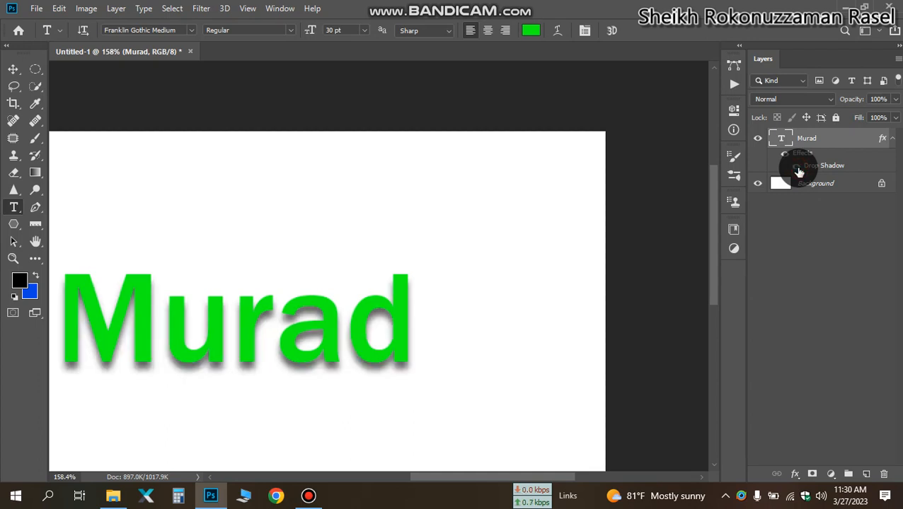
# - Reopen the text layer's style settings and try the dark Blend If limit for This Layer, returning it to 0
pyautogui.doubleClick(885, 141)
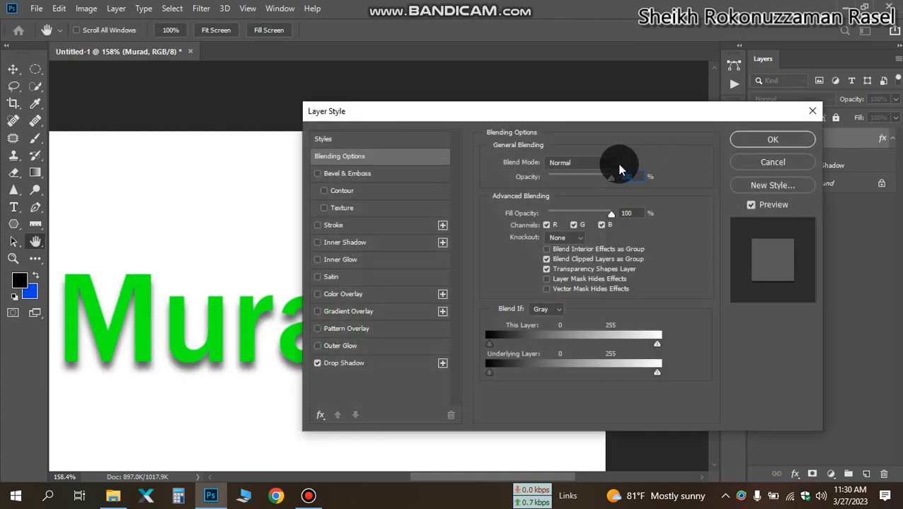
pyautogui.moveTo(458, 120); pyautogui.dragTo(657, 126)
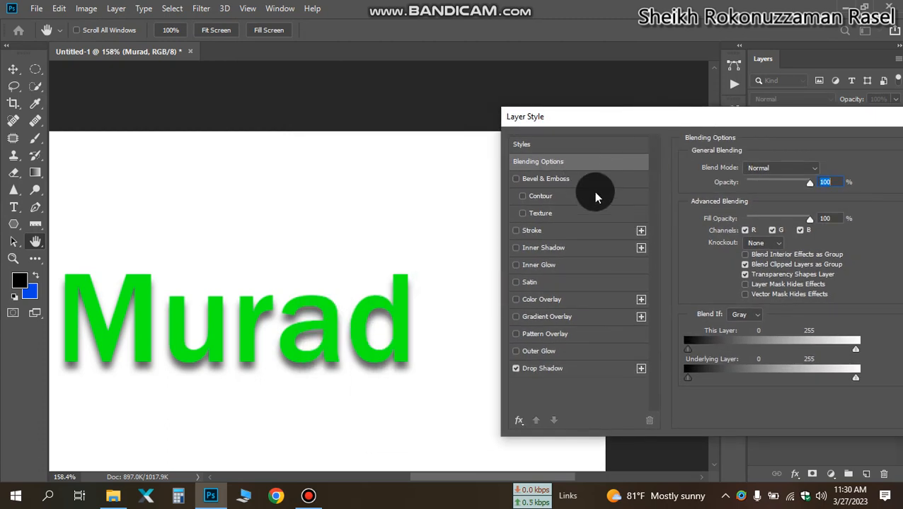
pyautogui.moveTo(685, 348); pyautogui.dragTo(748, 348)
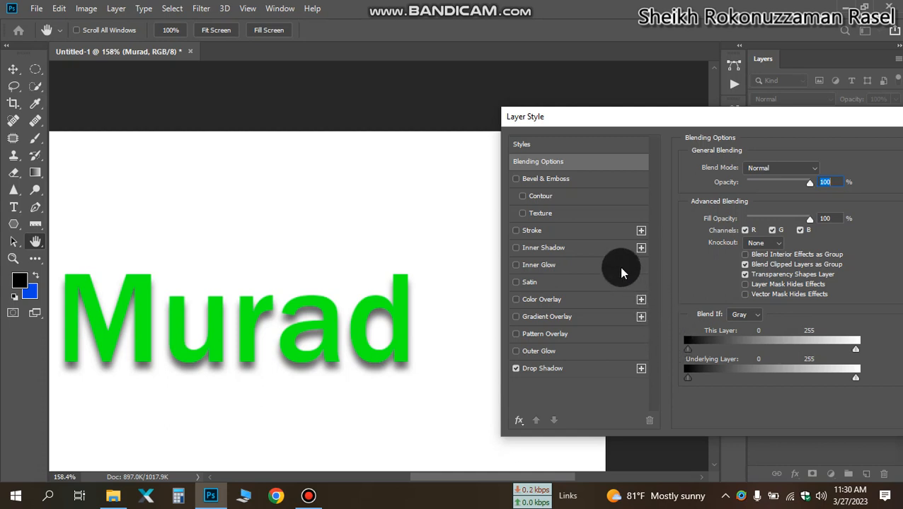
# - Enable Bevel & Emboss on the text and try the Down direction, returning it to Up
pyautogui.click(614, 181)
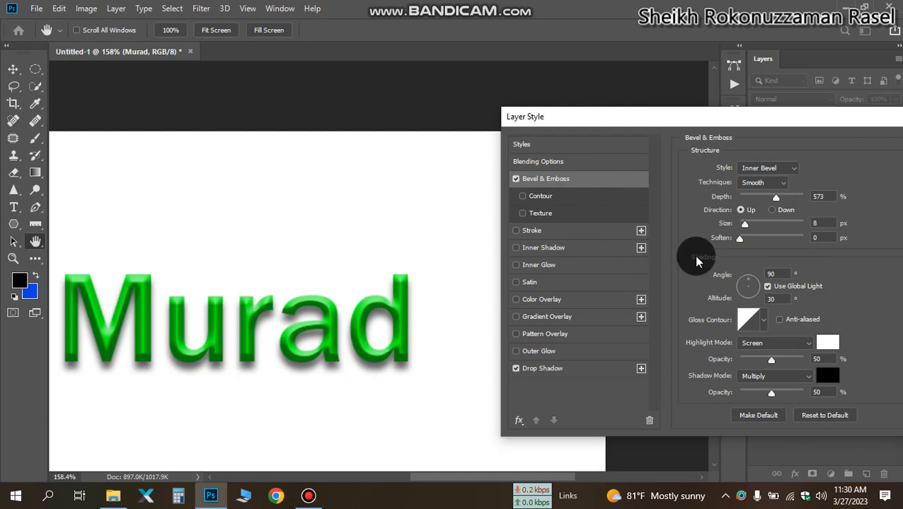
pyautogui.moveTo(747, 226); pyautogui.dragTo(736, 243)
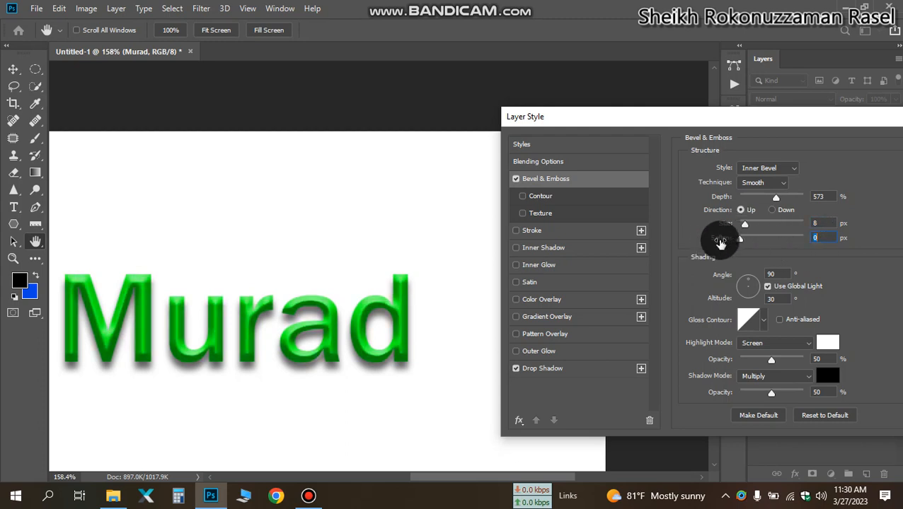
pyautogui.click(772, 210)
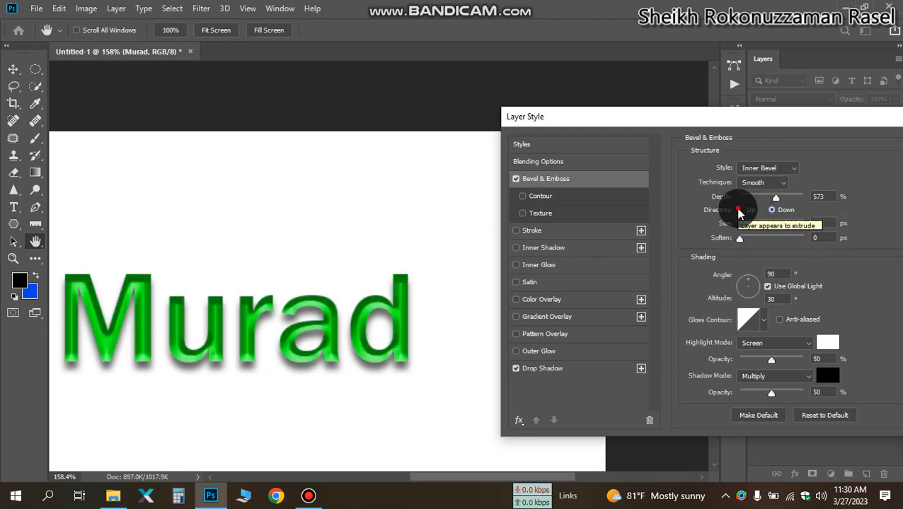
pyautogui.click(741, 210)
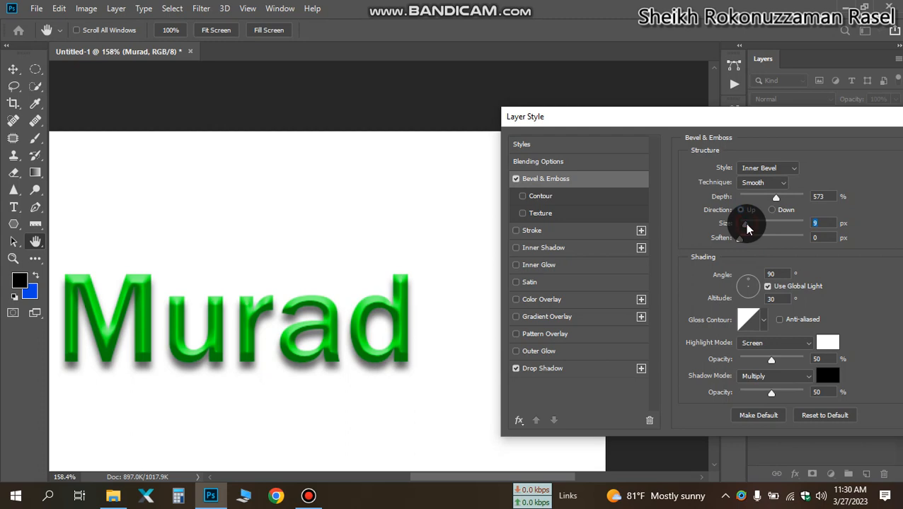
# - Set the bevel's size to 7 px and soften to 2 px, and apply the layer style
pyautogui.moveTo(748, 225); pyautogui.dragTo(747, 240)
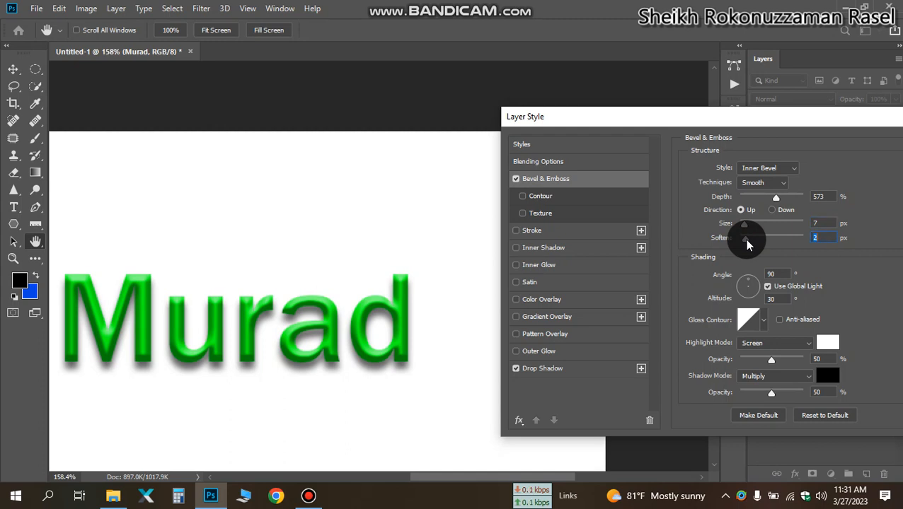
pyautogui.moveTo(757, 127); pyautogui.dragTo(580, 129)
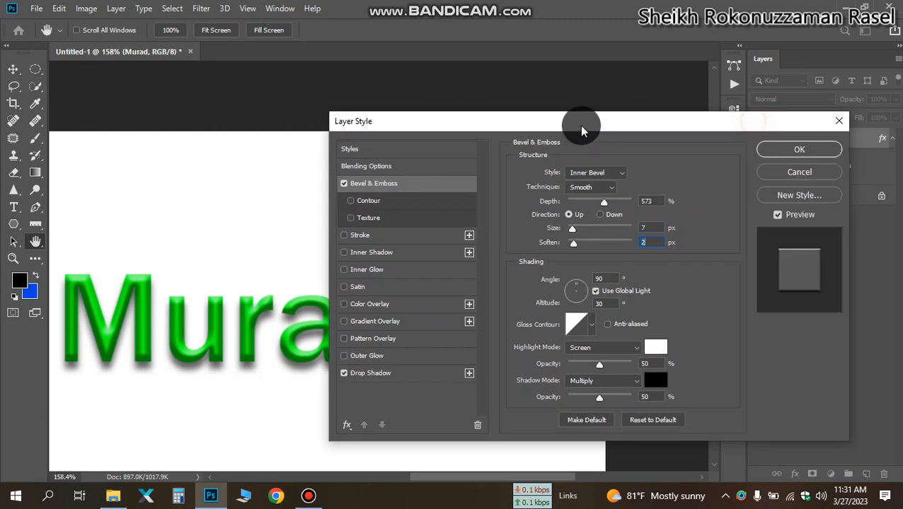
pyautogui.click(771, 152)
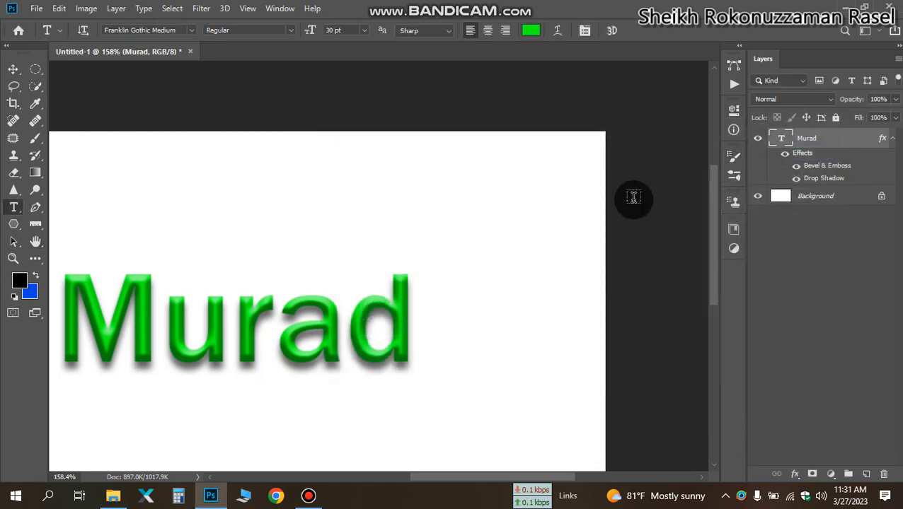
pyautogui.scroll(-2, 489, 249)
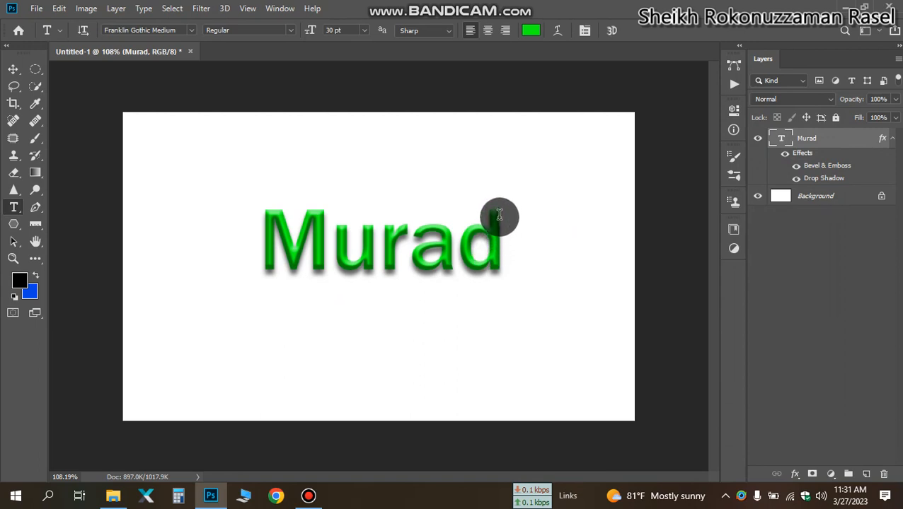
pyautogui.scroll(2, 488, 206)
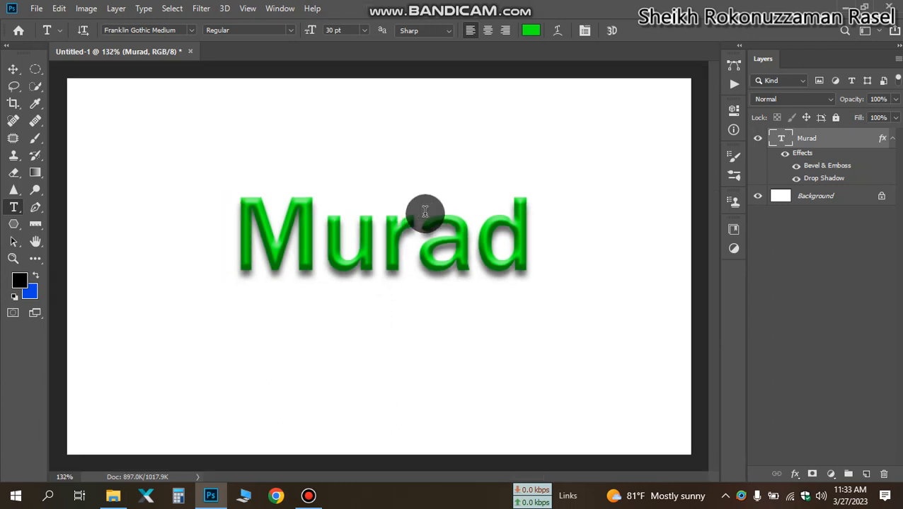
pyautogui.click(36, 8)
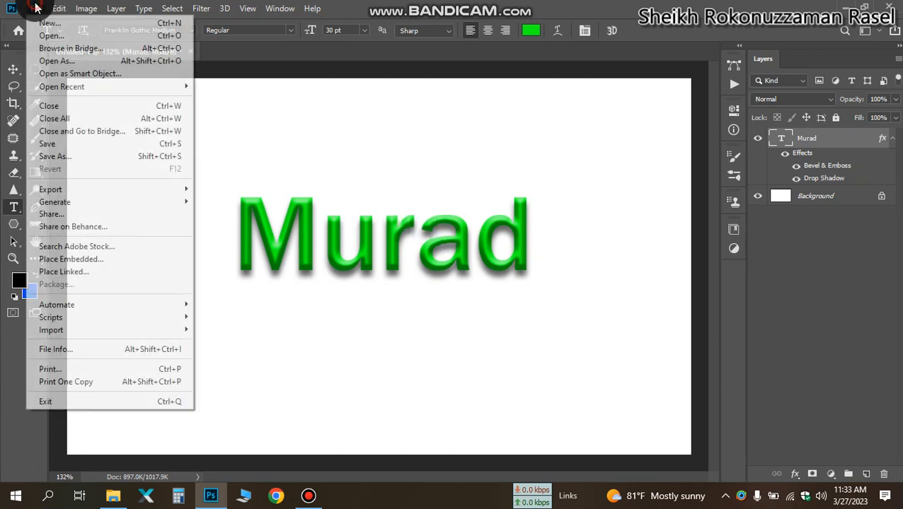
pyautogui.click(718, 9)
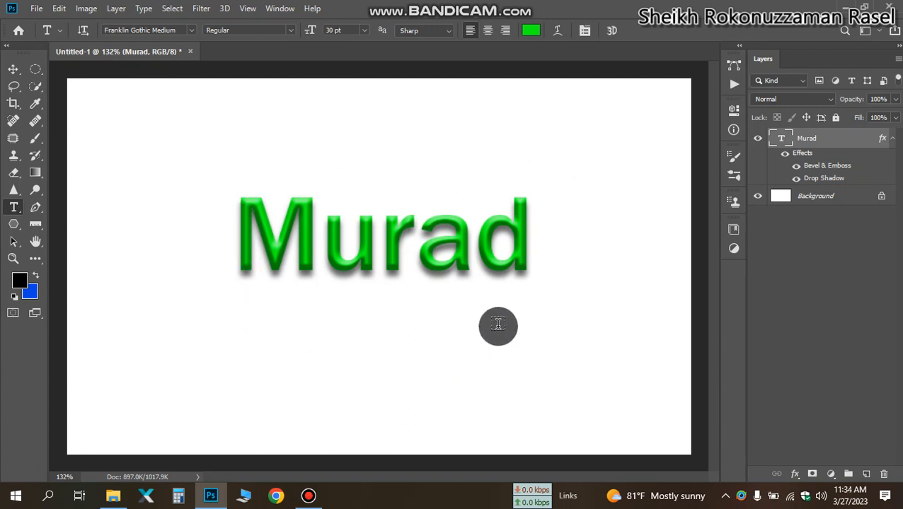
pyautogui.click(114, 9)
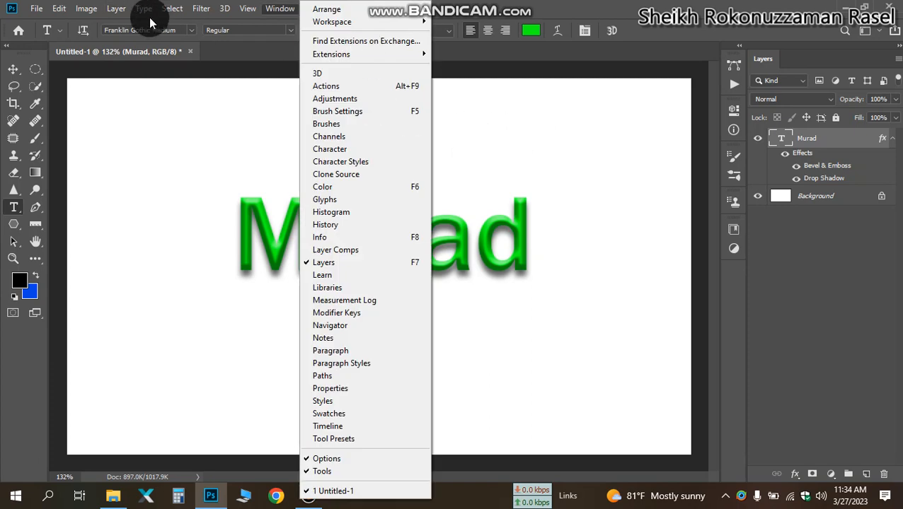
pyautogui.moveTo(145, 15)
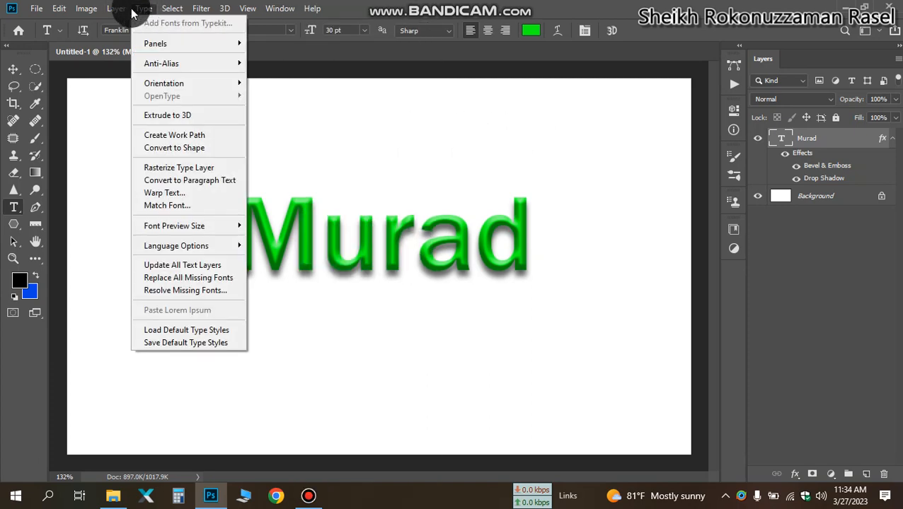
pyautogui.moveTo(113, 12)
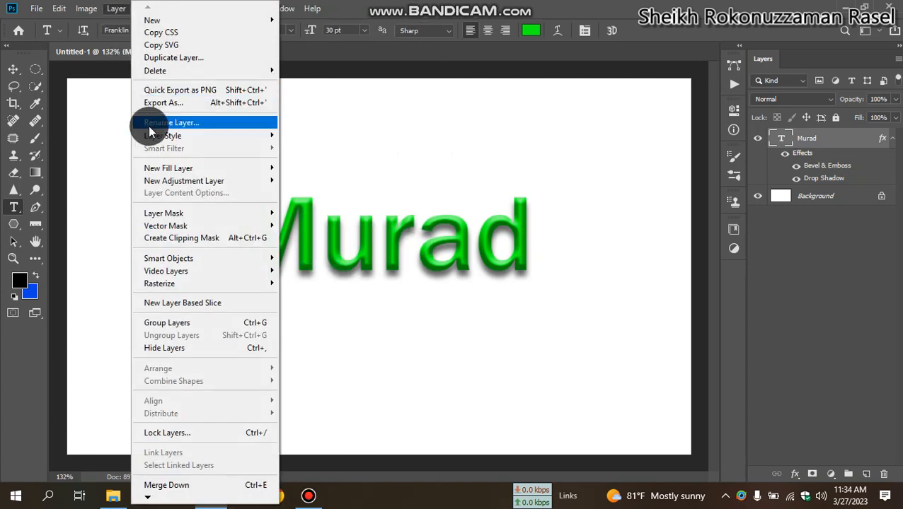
pyautogui.moveTo(152, 135)
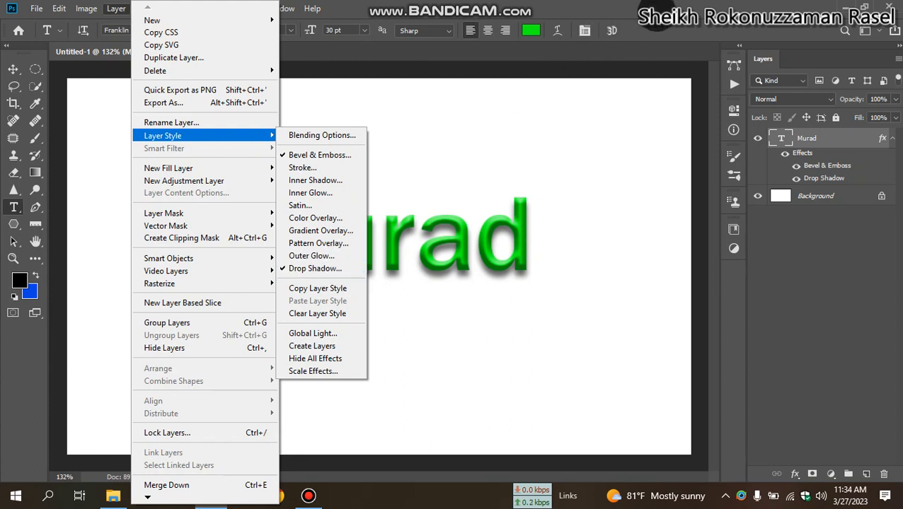
pyautogui.click(664, 8)
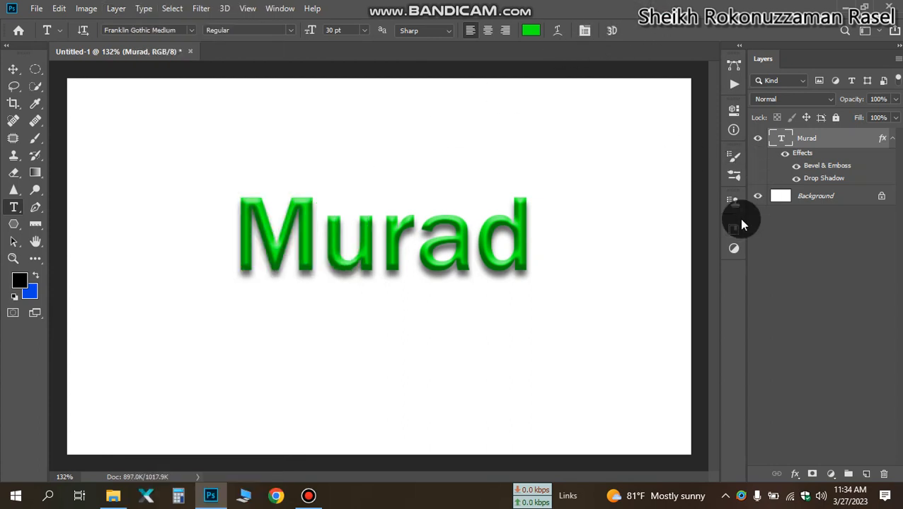
# - Separate the text's bevel and drop shadow effects into individual layers with Create Layers
pyautogui.rightClick(826, 165)
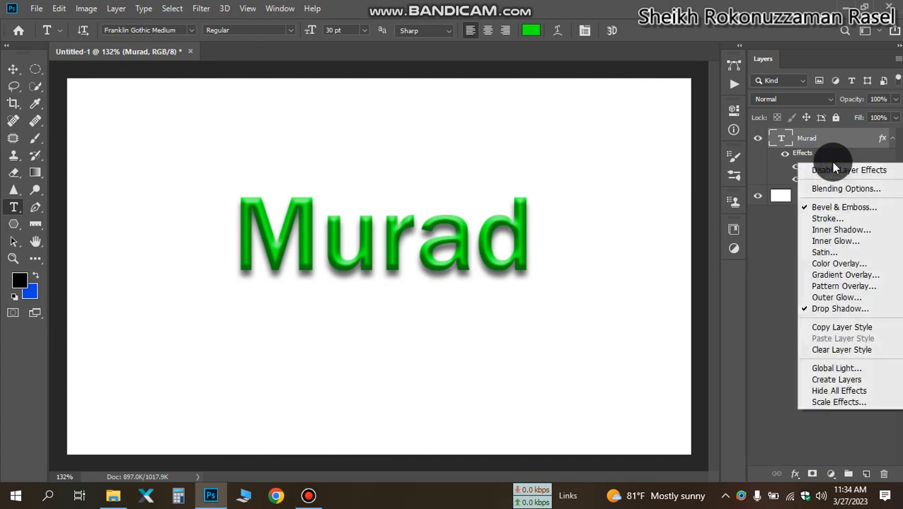
pyautogui.click(847, 381)
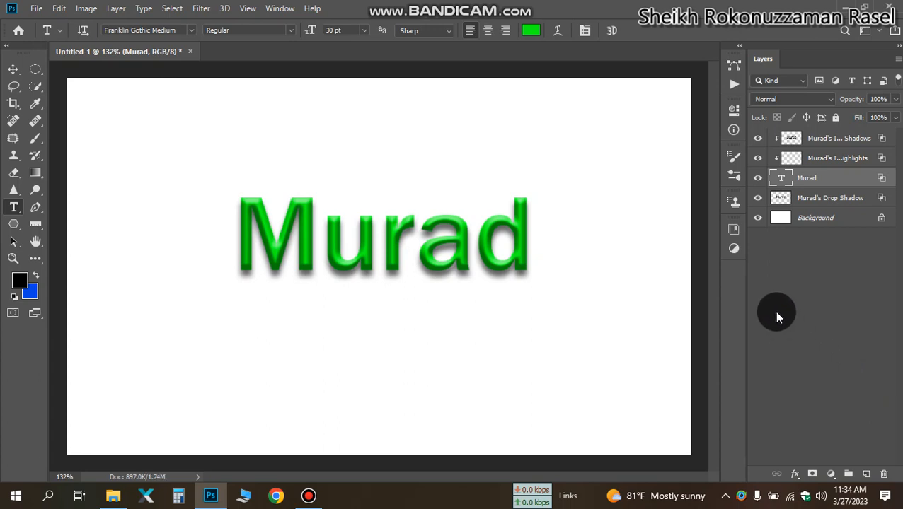
# - Toggle the separated drop shadow layer's visibility to compare the lettering, leaving the layer hidden
pyautogui.click(759, 201)
pyautogui.click(759, 202)
pyautogui.click(759, 201)
# - Toggle the visibility of the text, inner bevel highlights and inner bevel shadows layers to examine each one's contribution, leaving them shown
pyautogui.click(757, 178)
pyautogui.click(758, 178)
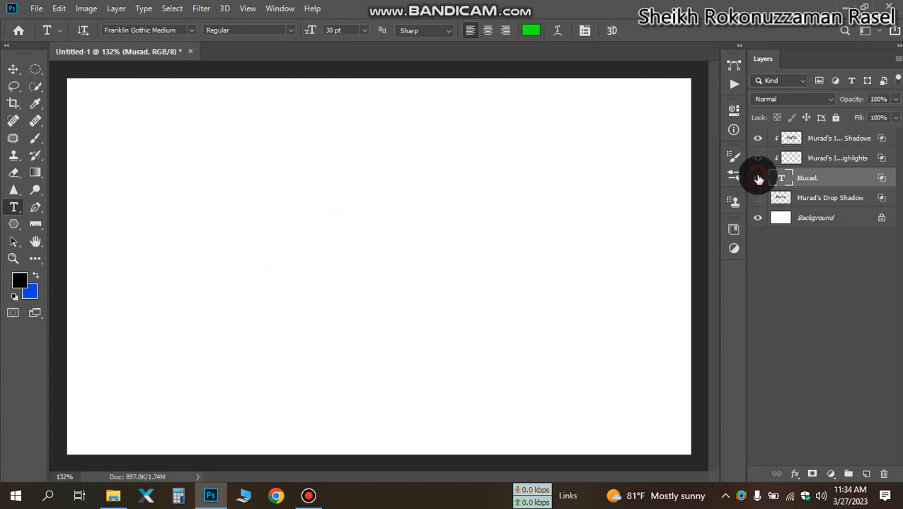
pyautogui.click(758, 158)
pyautogui.click(757, 159)
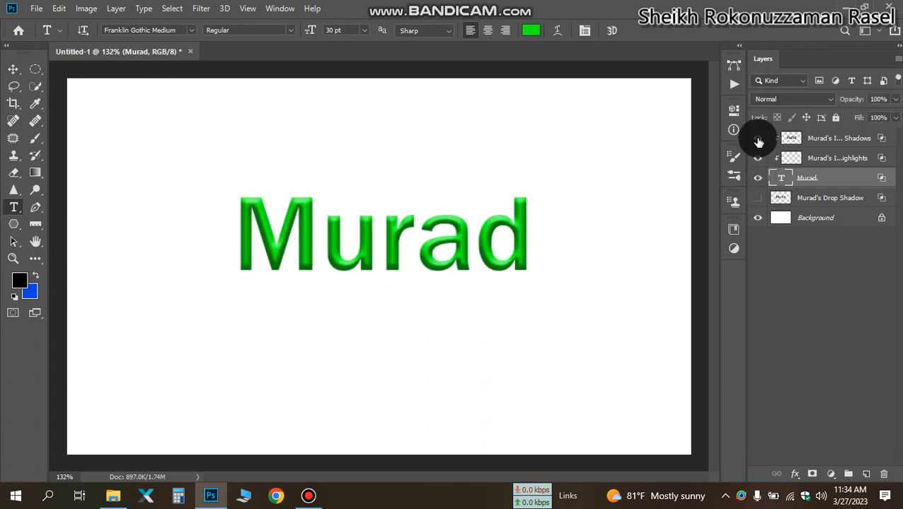
pyautogui.click(757, 138)
pyautogui.click(758, 138)
pyautogui.click(758, 138)
pyautogui.click(758, 138)
pyautogui.click(757, 138)
pyautogui.click(758, 137)
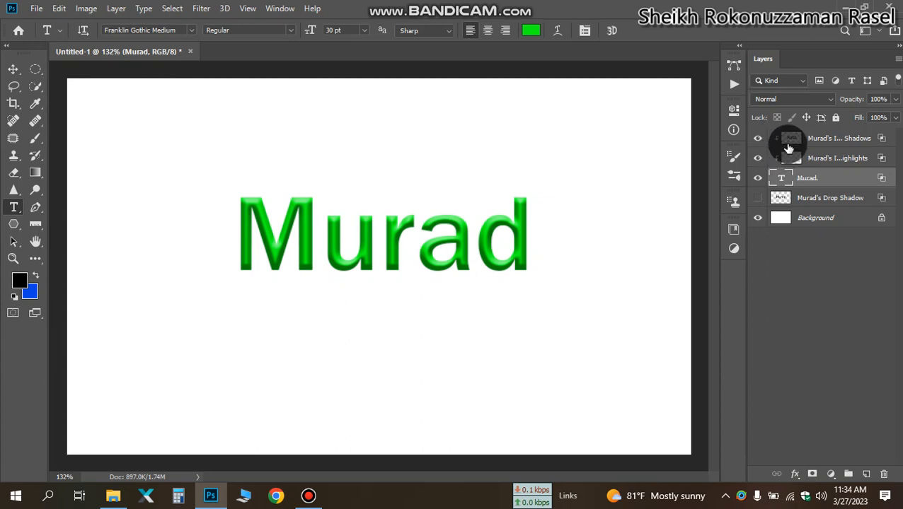
# - Release the clipping mask on the inner bevel highlights layer
pyautogui.click(824, 159)
pyautogui.rightClick(825, 161)
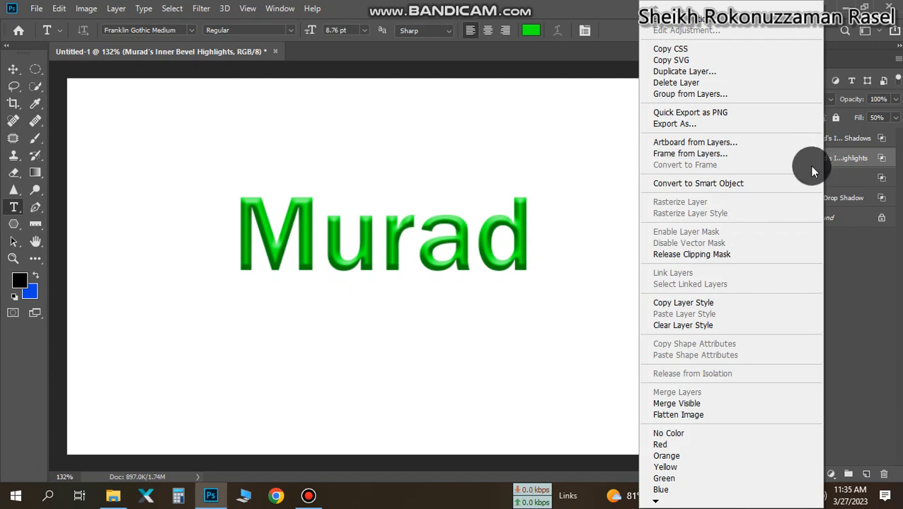
pyautogui.click(481, 496)
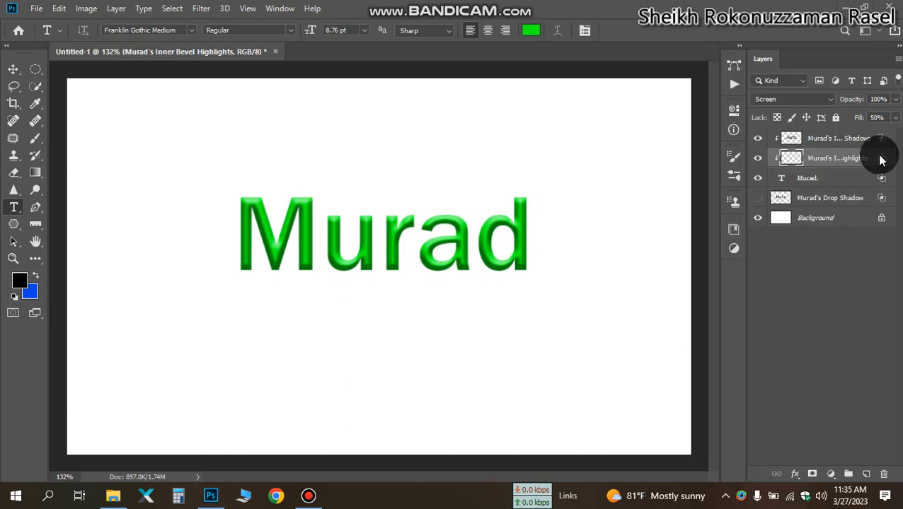
pyautogui.rightClick(817, 163)
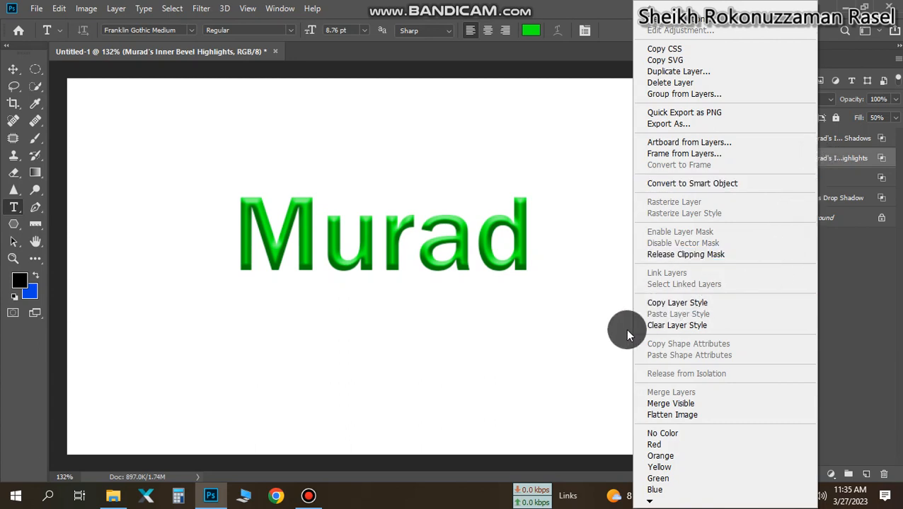
pyautogui.click(679, 254)
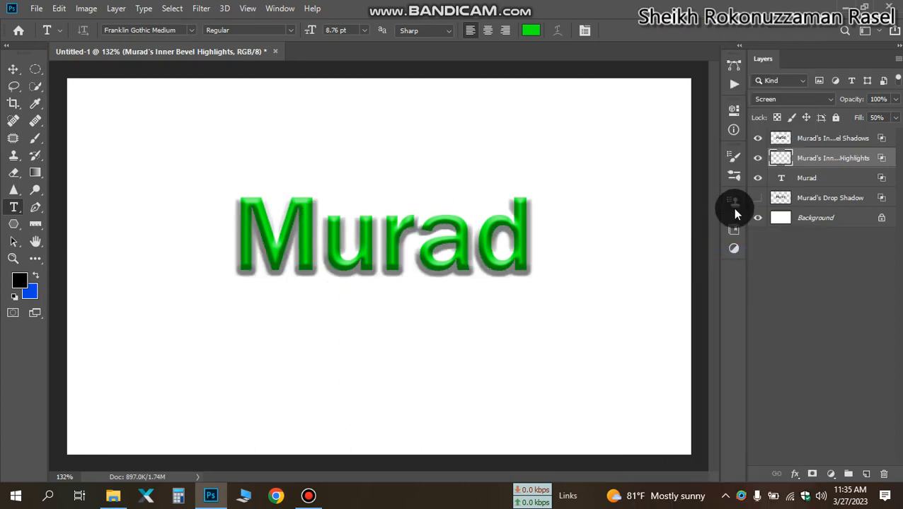
# - Clip the inner bevel highlights layer and the inner bevel shadows layer to the text layer again
pyautogui.rightClick(810, 162)
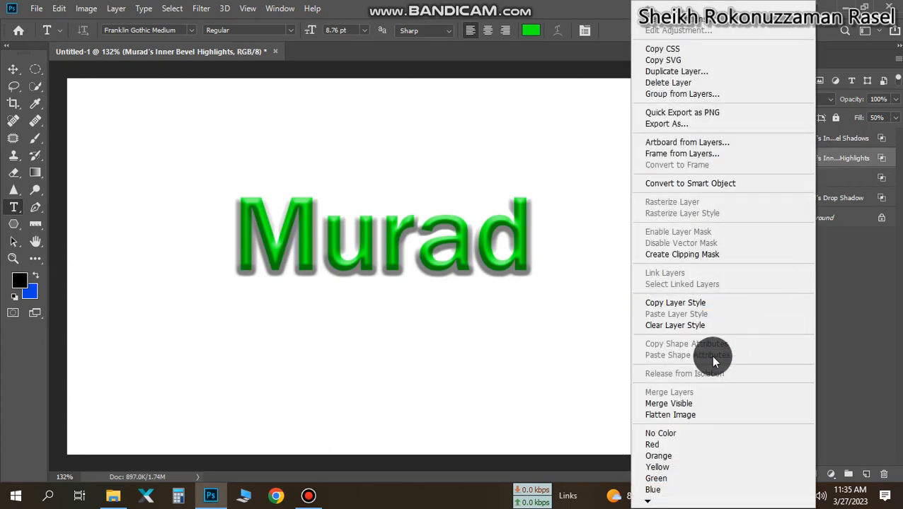
pyautogui.click(682, 255)
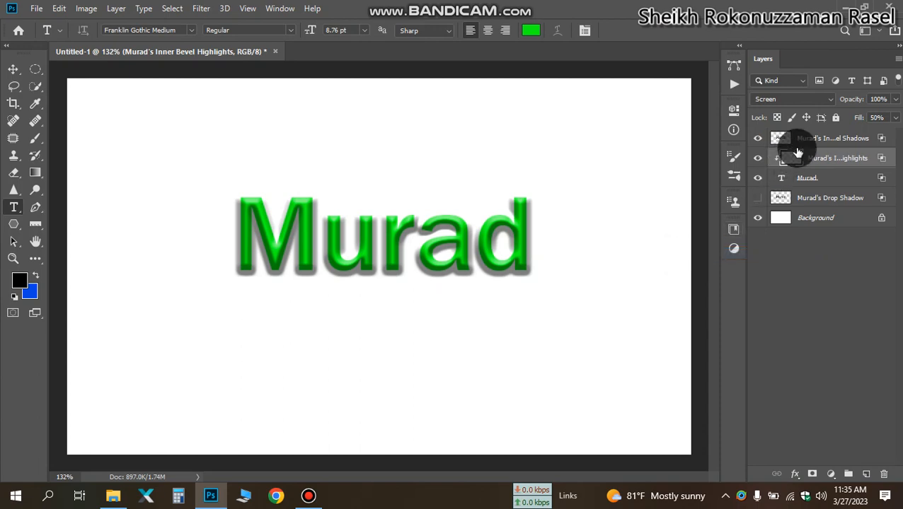
pyautogui.click(817, 139)
pyautogui.rightClick(817, 139)
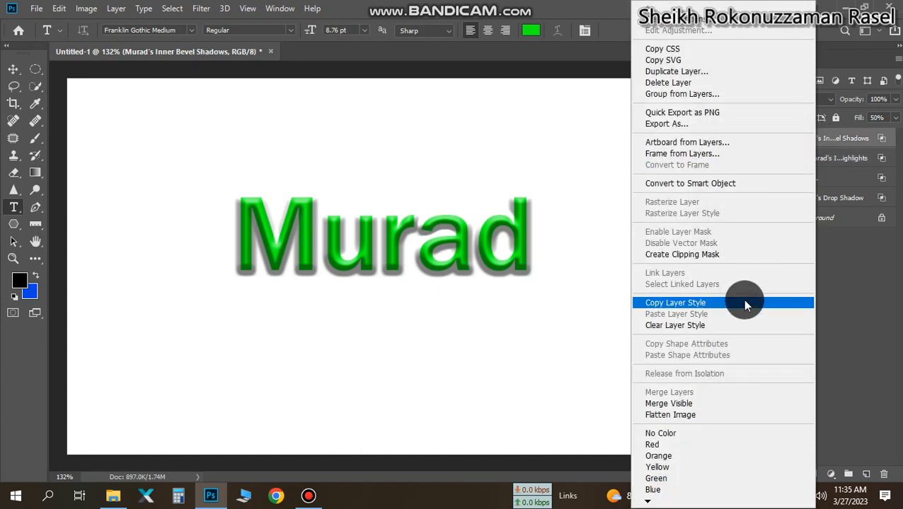
pyautogui.click(691, 256)
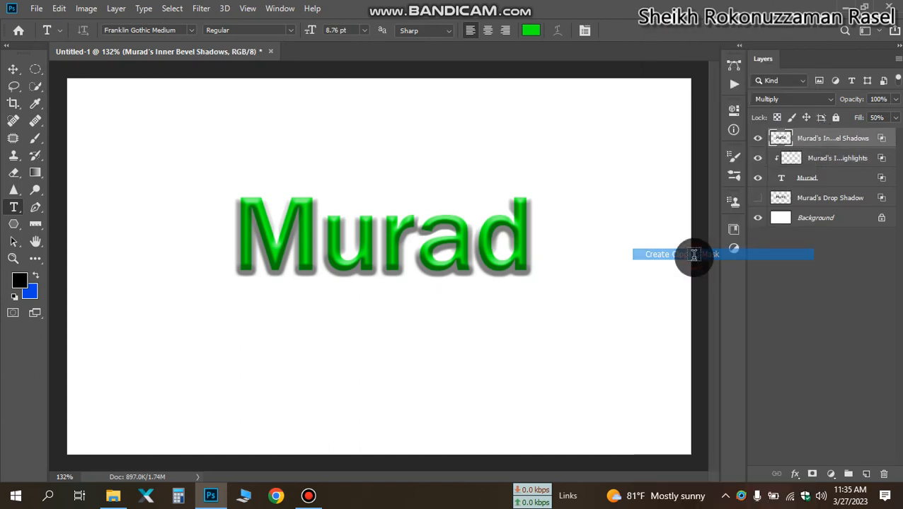